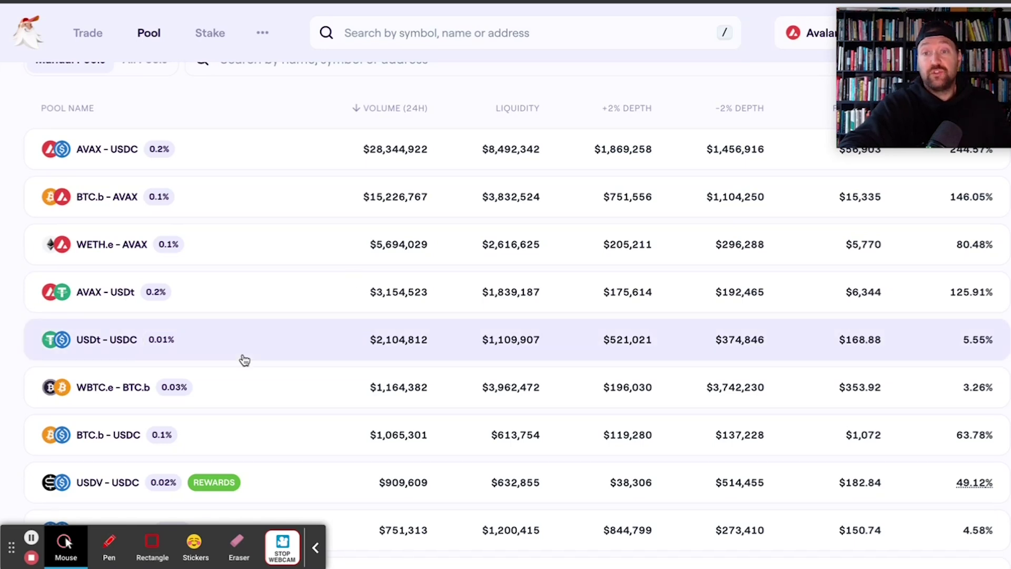
- Examine the volume, liquidity, fees and APR of the pools in the Manual Pools list
scroll(244, 360, "up", 1)
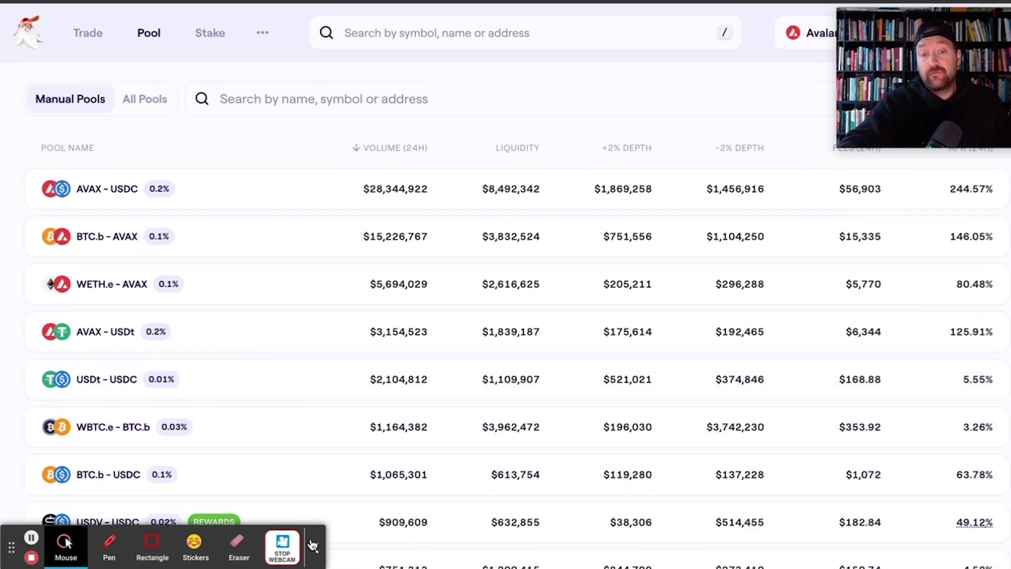
left_click(315, 548)
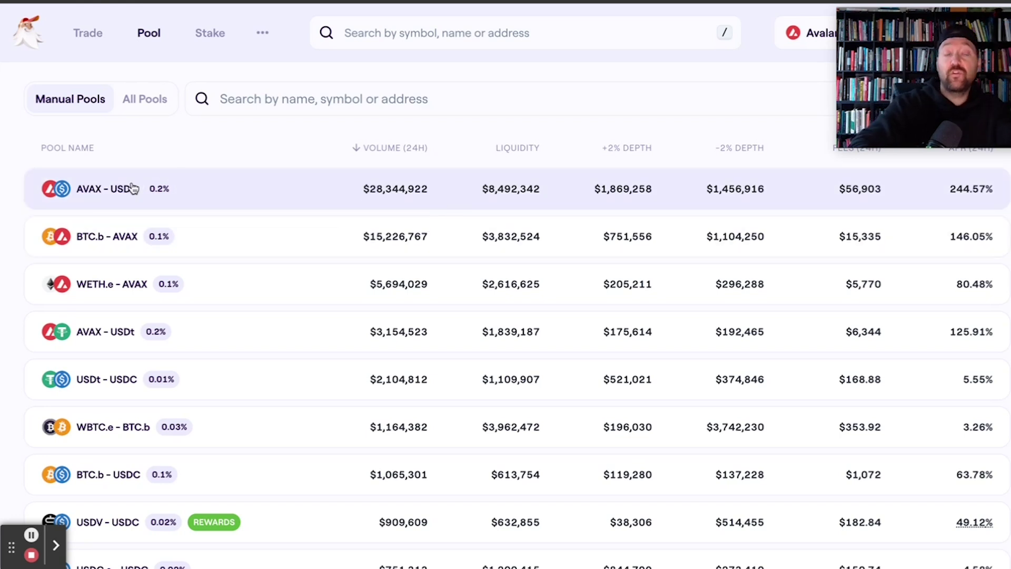
scroll(416, 201, "up", 2)
scroll(416, 200, "down", 1)
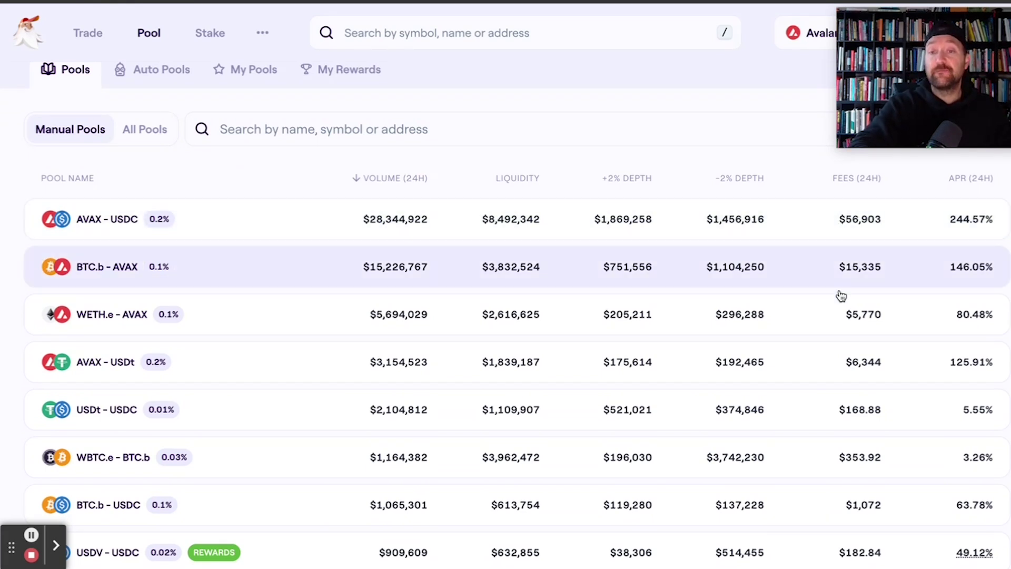
scroll(865, 276, "down", 2)
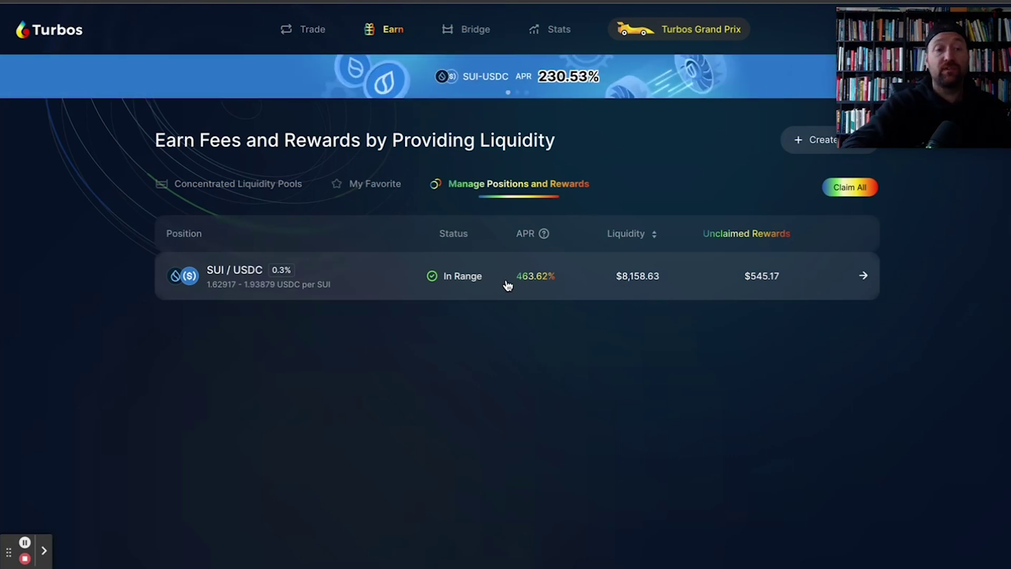
- Switch to Turbos and open the SUI / USDC position to review its trade fees, rewards and price range
left_click(850, 274)
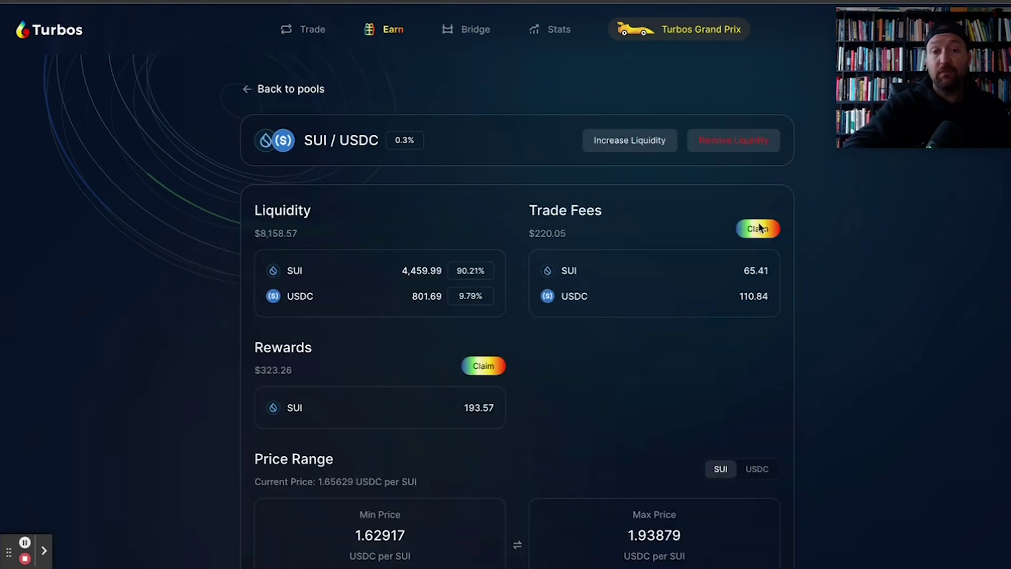
scroll(639, 319, "down", 1)
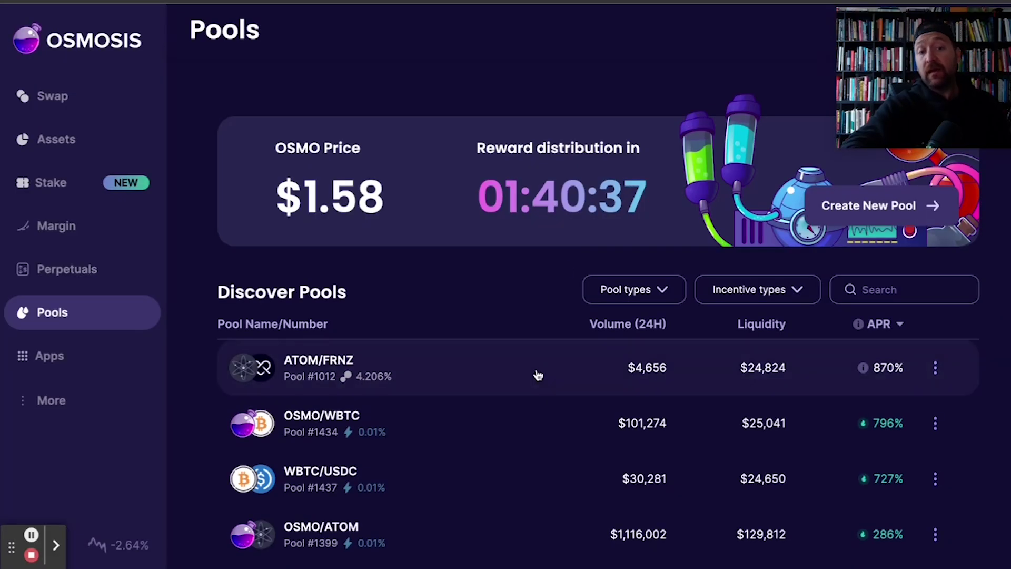
- Switch to Osmosis and compare the volume, liquidity and APR of the pools under Discover Pools
scroll(537, 374, "down", 3)
scroll(537, 374, "down", 4)
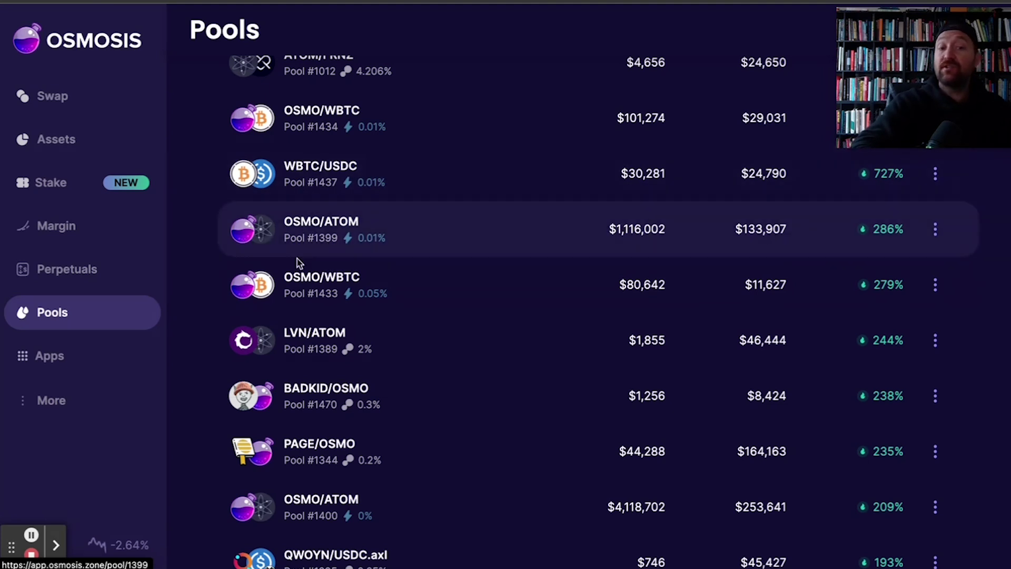
mouse_move(895, 240)
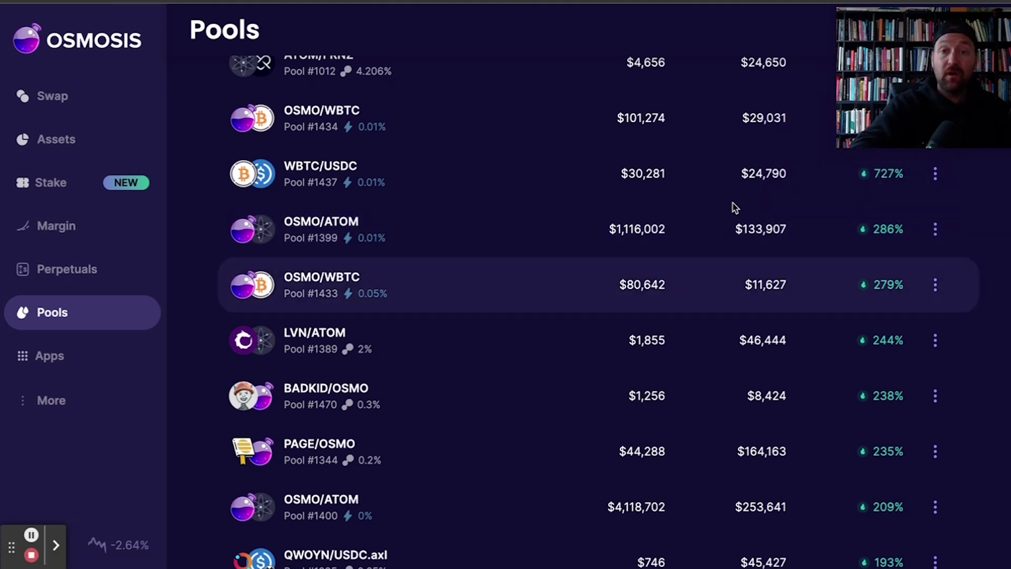
mouse_move(890, 121)
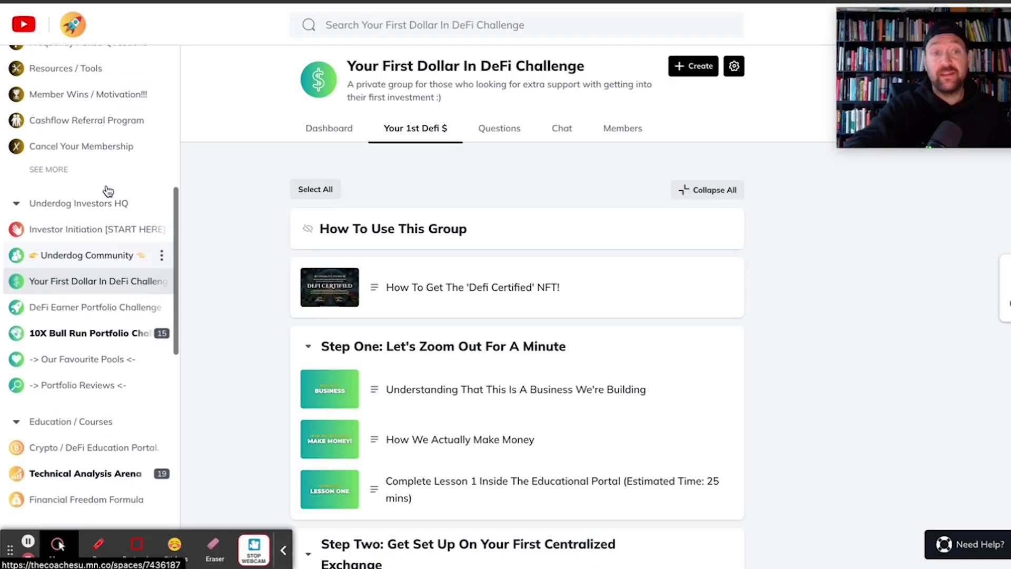
- Switch to the community site and examine its free courses and the lesson steps of Your First Dollar In DeFi Challenge
scroll(108, 190, "up", 5)
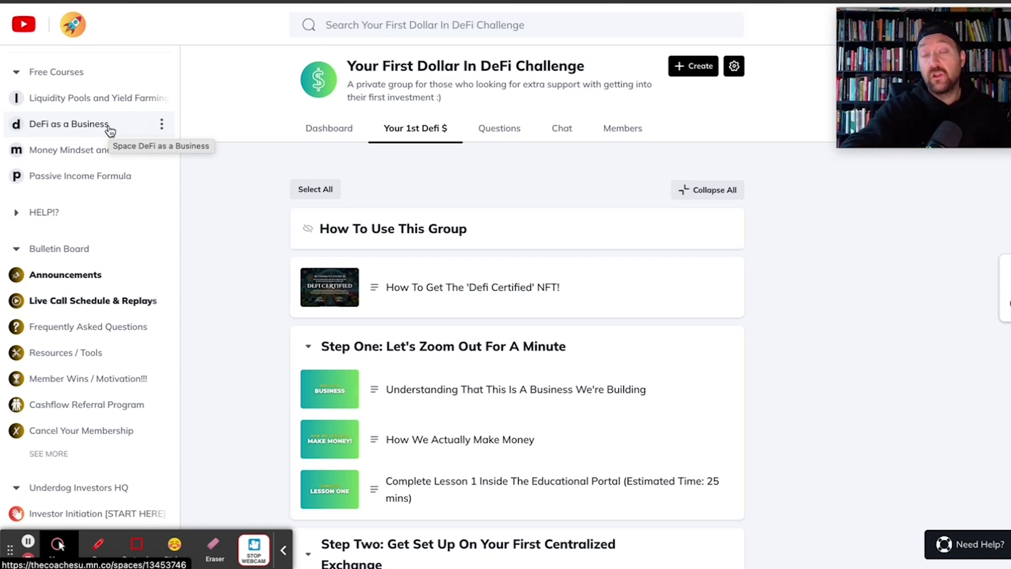
scroll(105, 139, "down", 1)
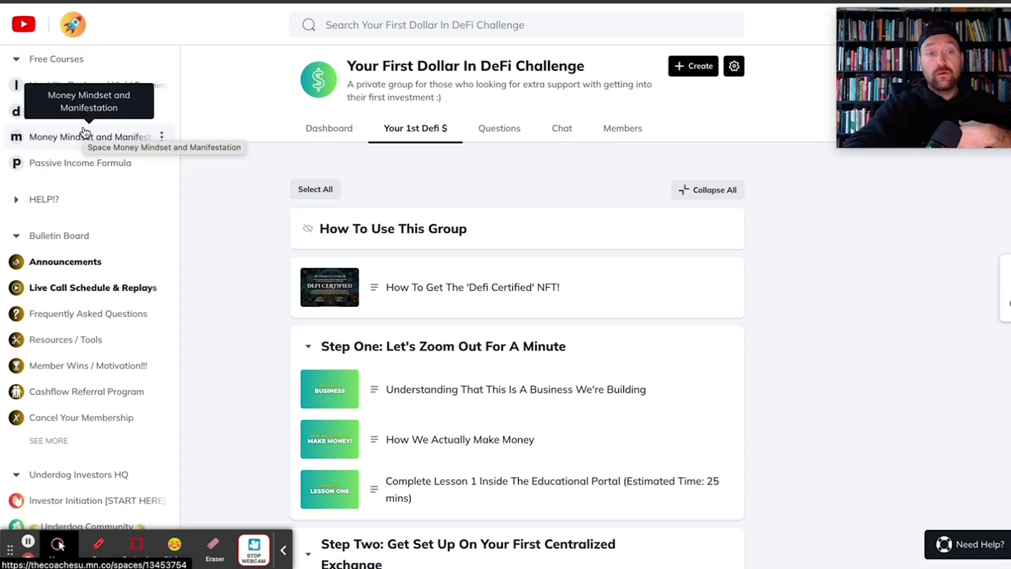
scroll(85, 132, "down", 3)
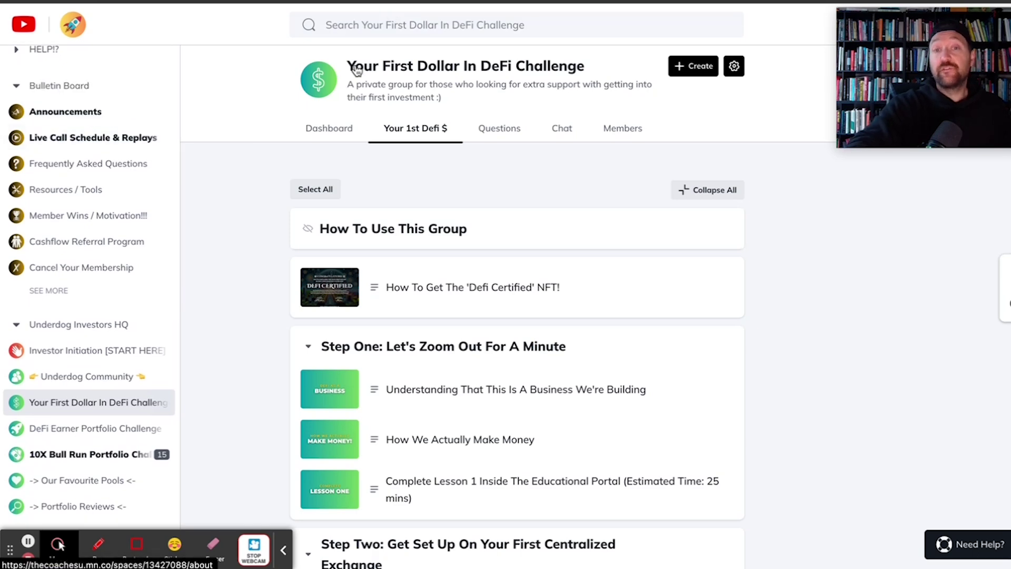
scroll(84, 422, "down", 1)
scroll(339, 350, "down", 7)
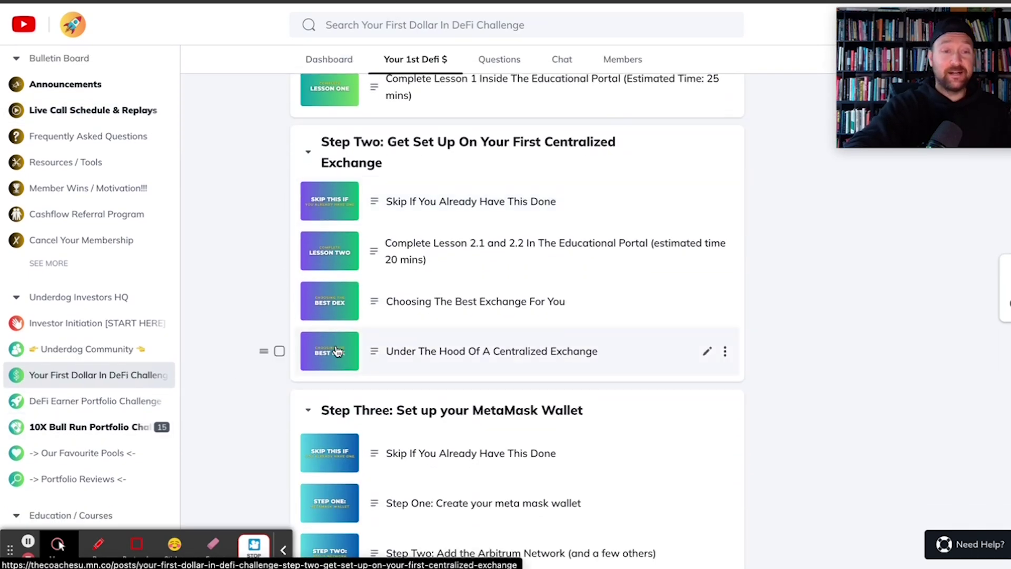
scroll(337, 352, "up", 1)
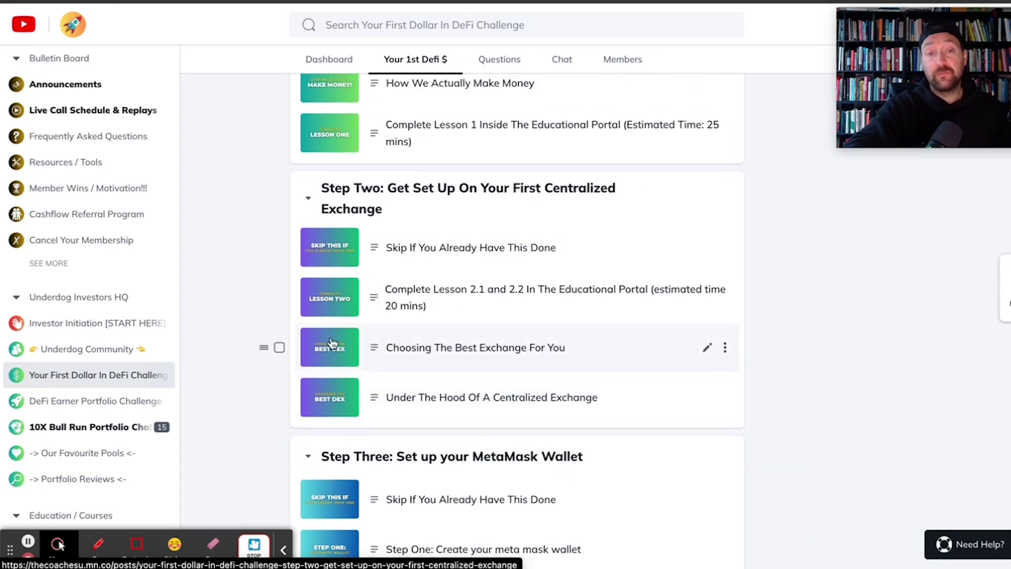
scroll(248, 262, "up", 1)
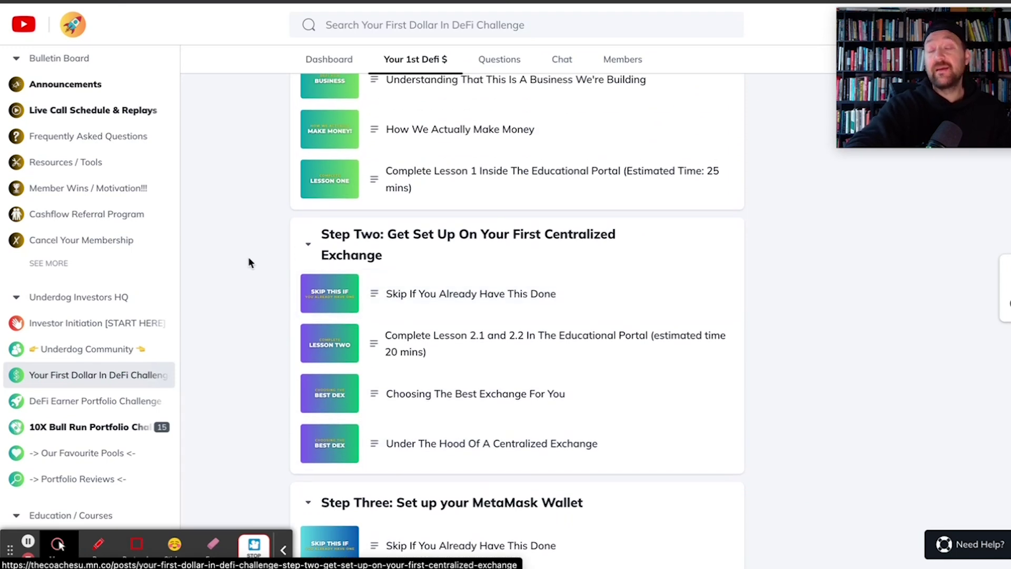
scroll(123, 316, "down", 1)
scroll(123, 316, "down", 3)
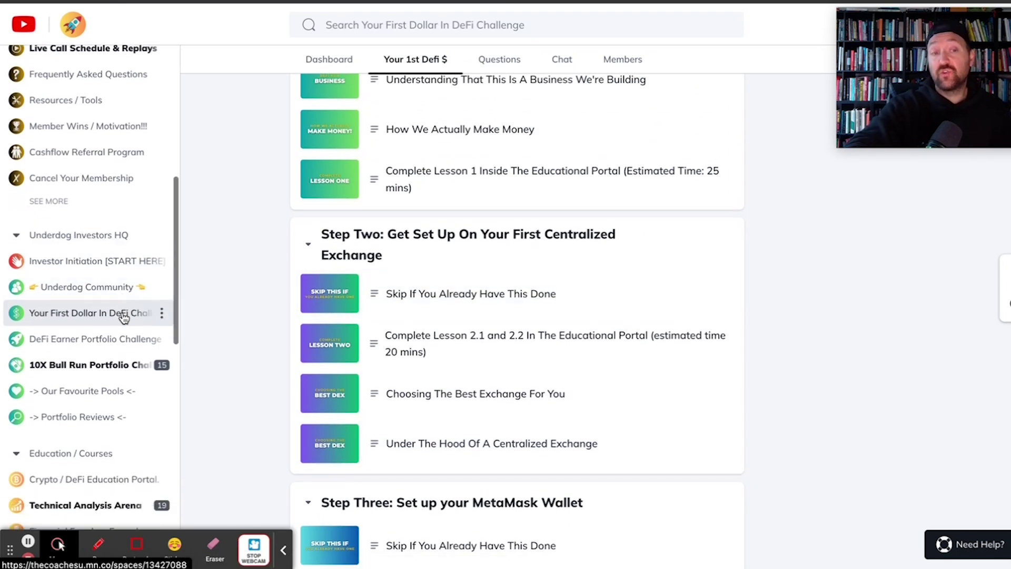
- Open the DeFi Earner Portfolio Challenge and look through its DeFi Missions down to Quest Seven
left_click(82, 329)
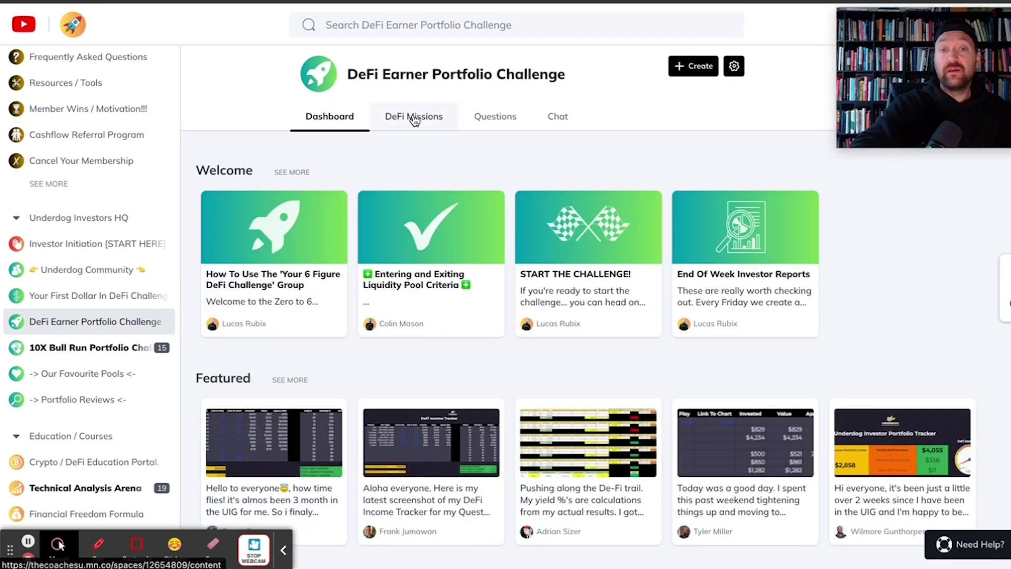
left_click(414, 117)
scroll(427, 372, "down", 20)
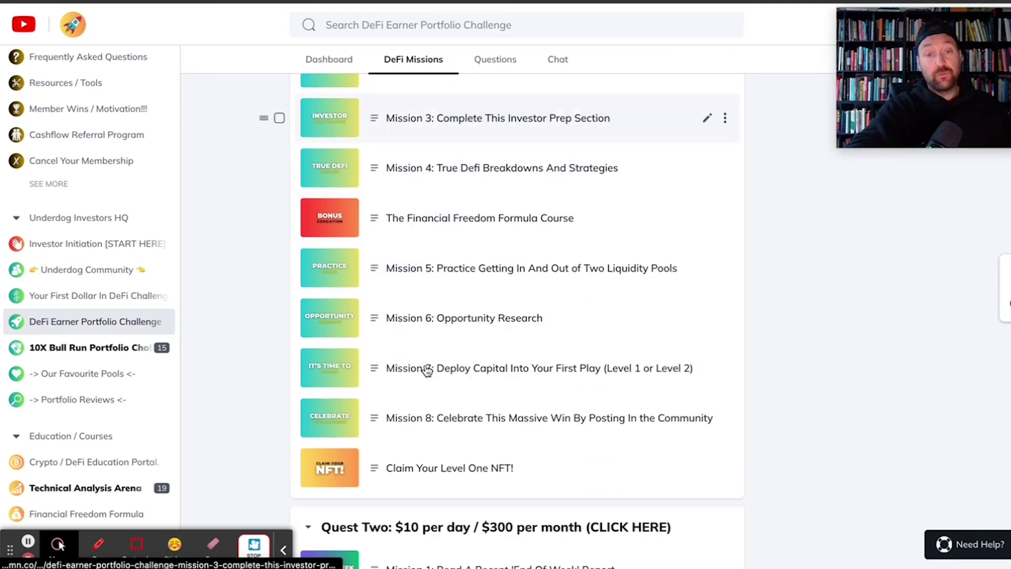
scroll(425, 366, "down", 15)
scroll(425, 368, "up", 5)
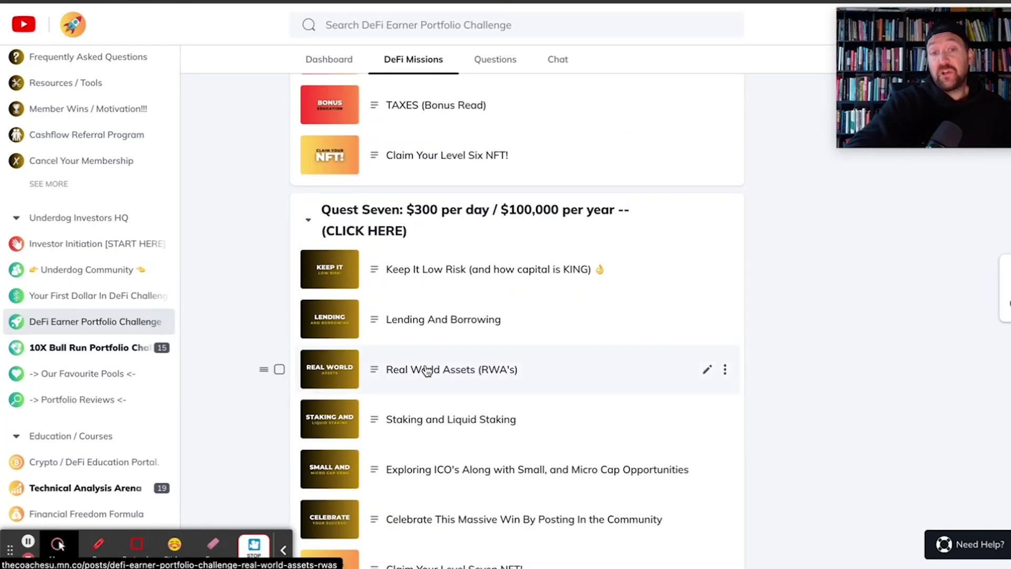
left_click(283, 550)
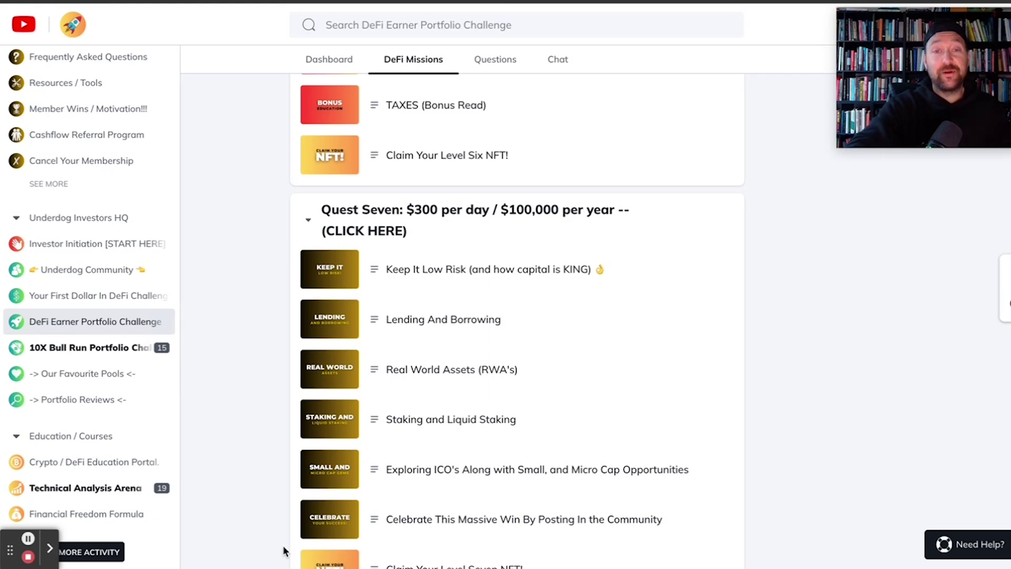
- View the Member Wins / Motivation page and return to Your First Dollar In DeFi Challenge
left_click(90, 108)
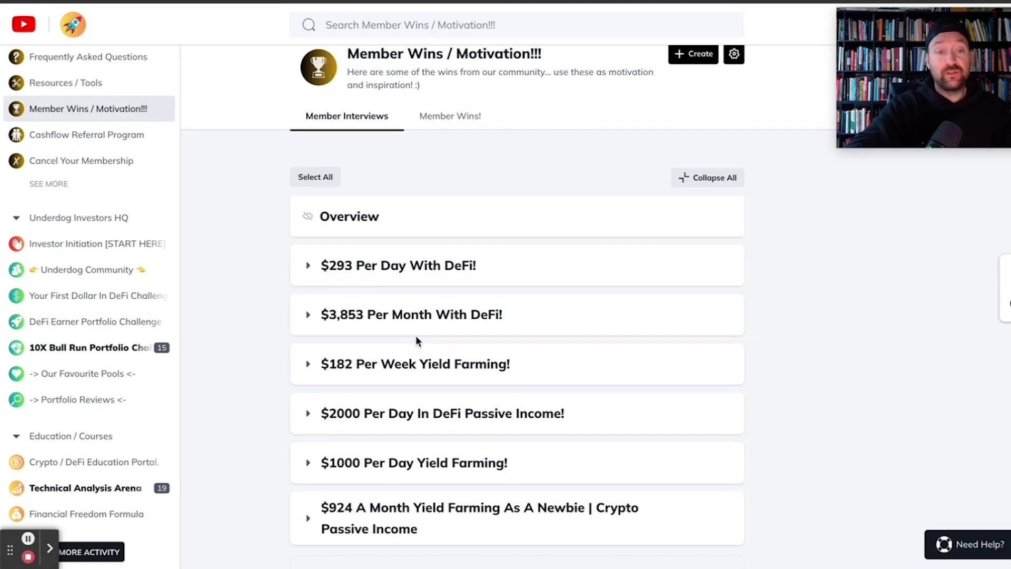
left_click(89, 297)
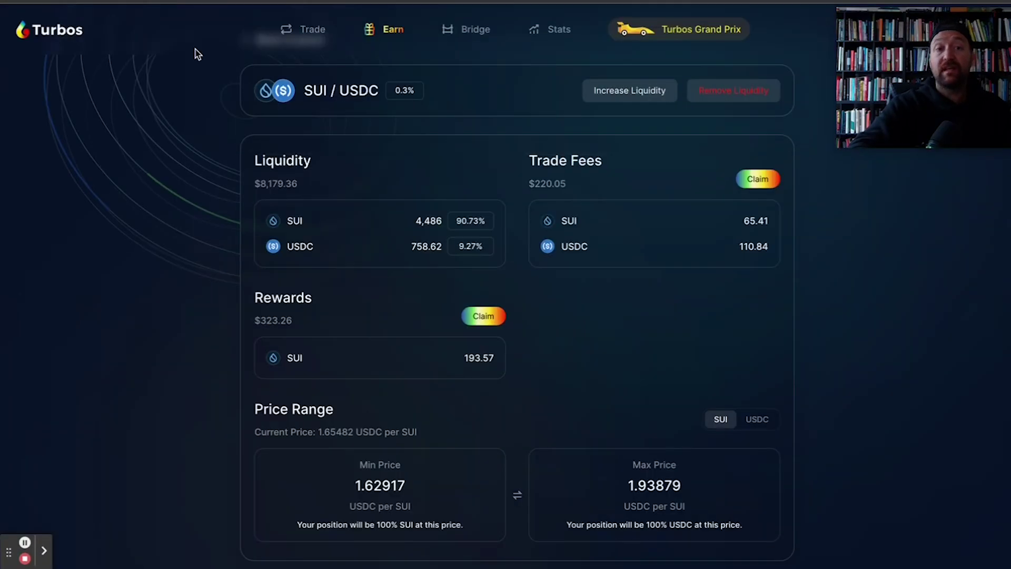
- Switch to Turbos, open the concentrated liquidity pools and check the APR breakdown and rewards of the SUI / USDC pool
left_click(388, 27)
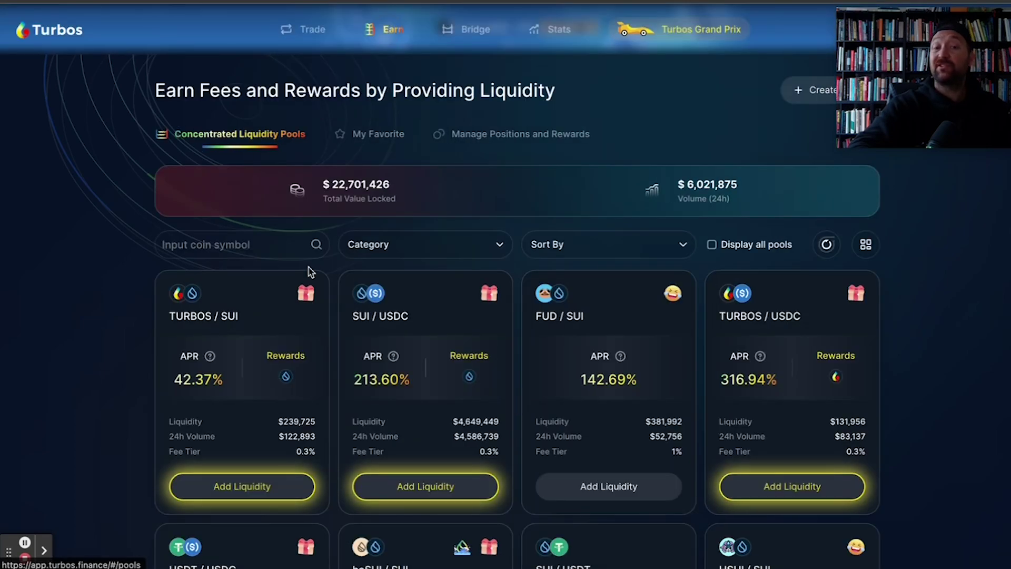
scroll(310, 269, "down", 2)
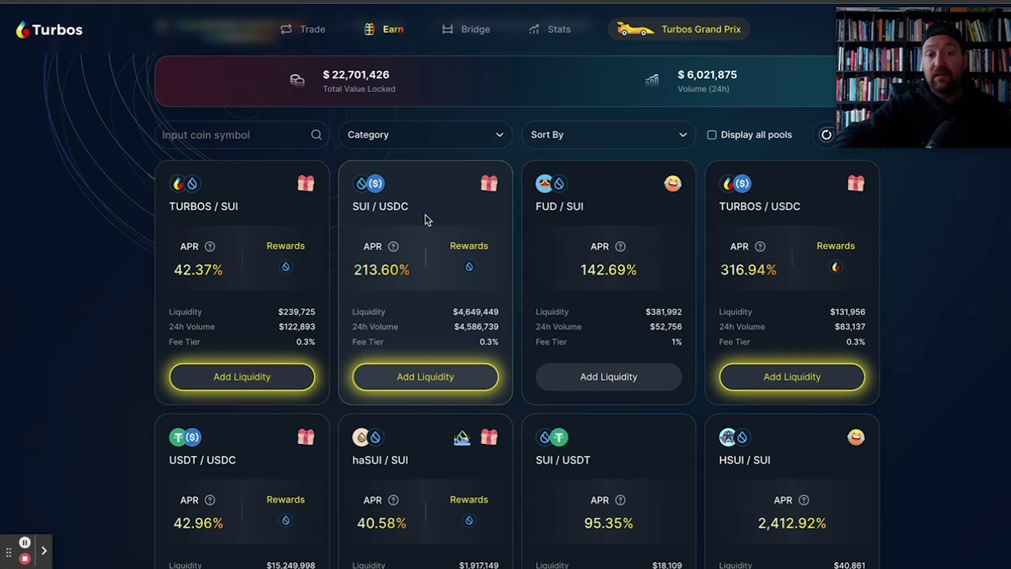
mouse_move(375, 269)
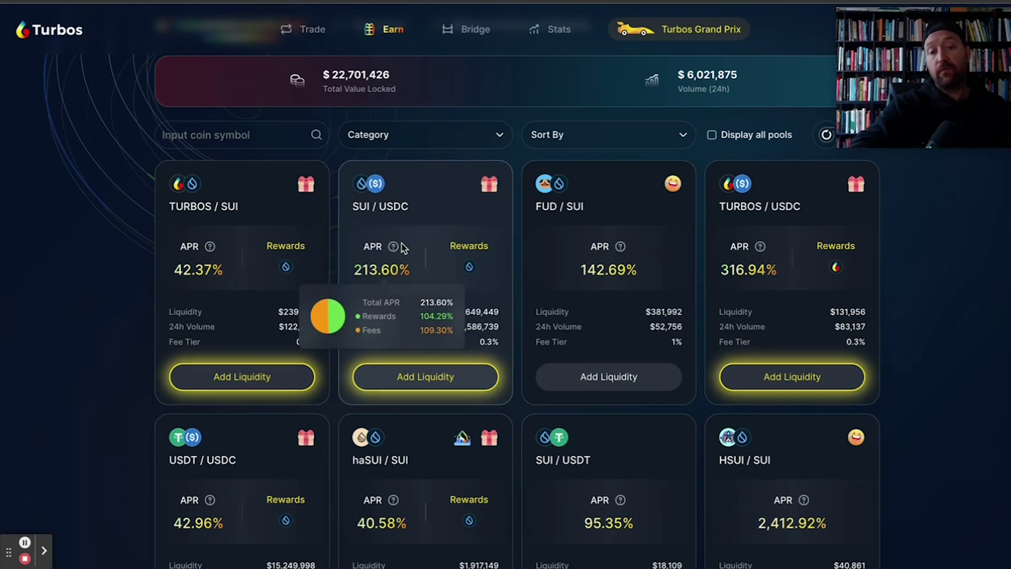
mouse_move(469, 269)
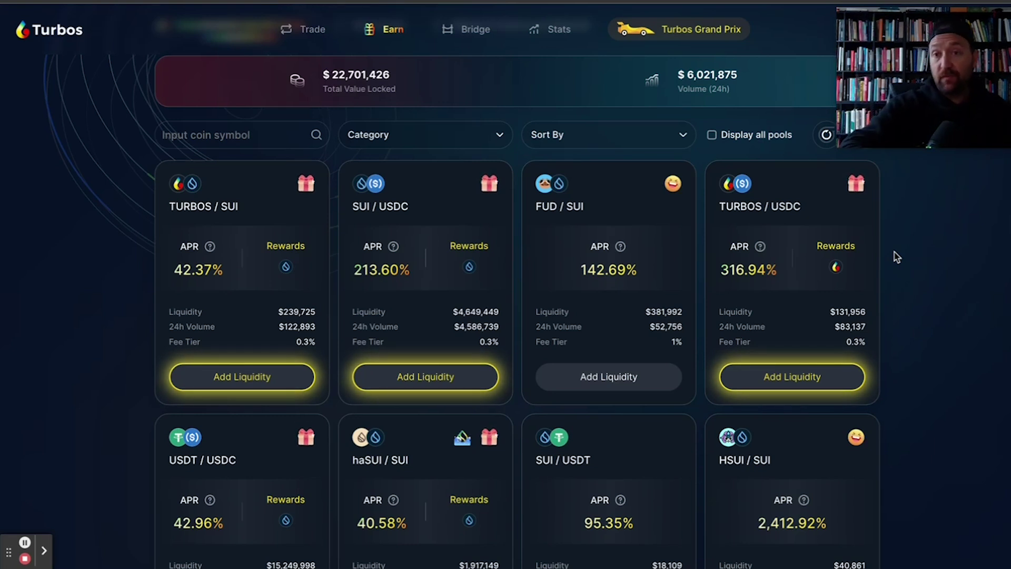
- Switch to Uniswap and set the low price of the ETH/USDC position to 2844.1087 USDC per ETH
mouse_move(886, 16)
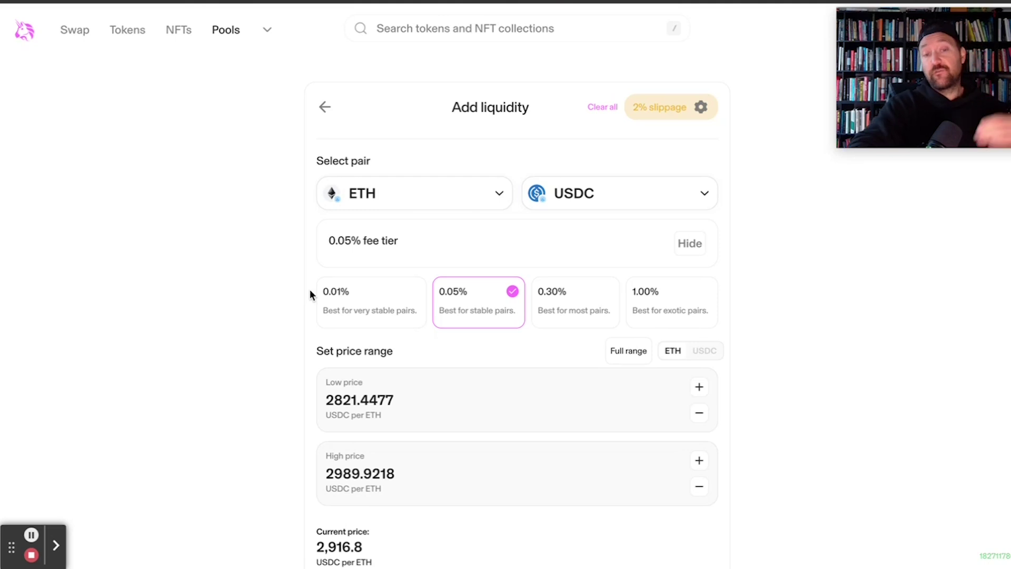
scroll(310, 292, "down", 3)
scroll(311, 294, "down", 5)
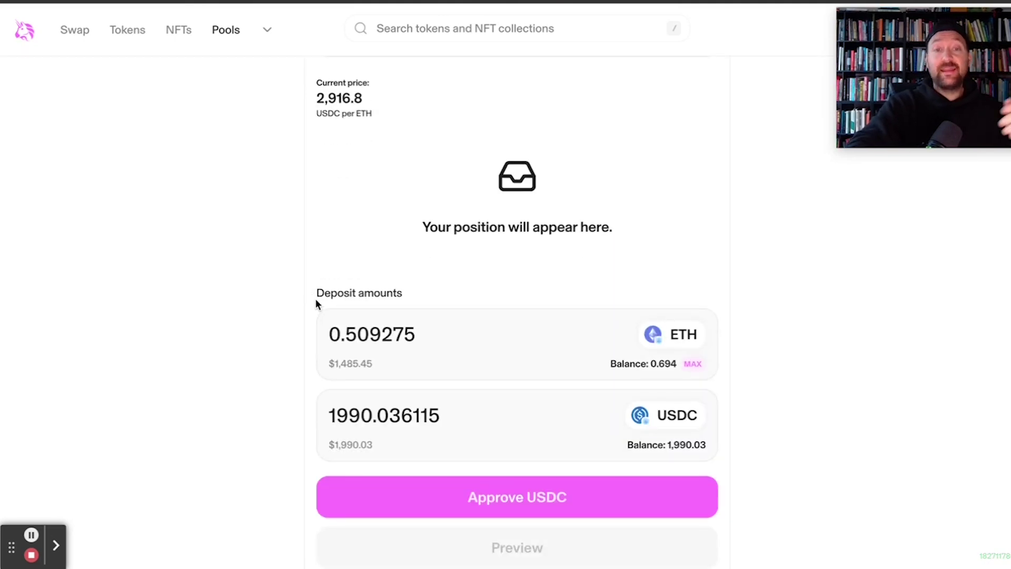
scroll(317, 304, "up", 3)
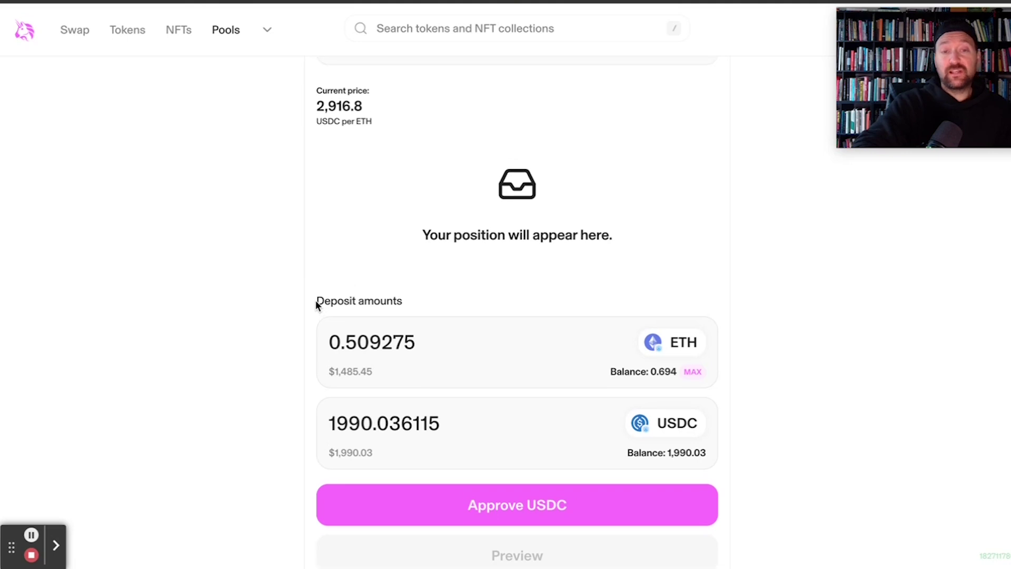
left_click(699, 143)
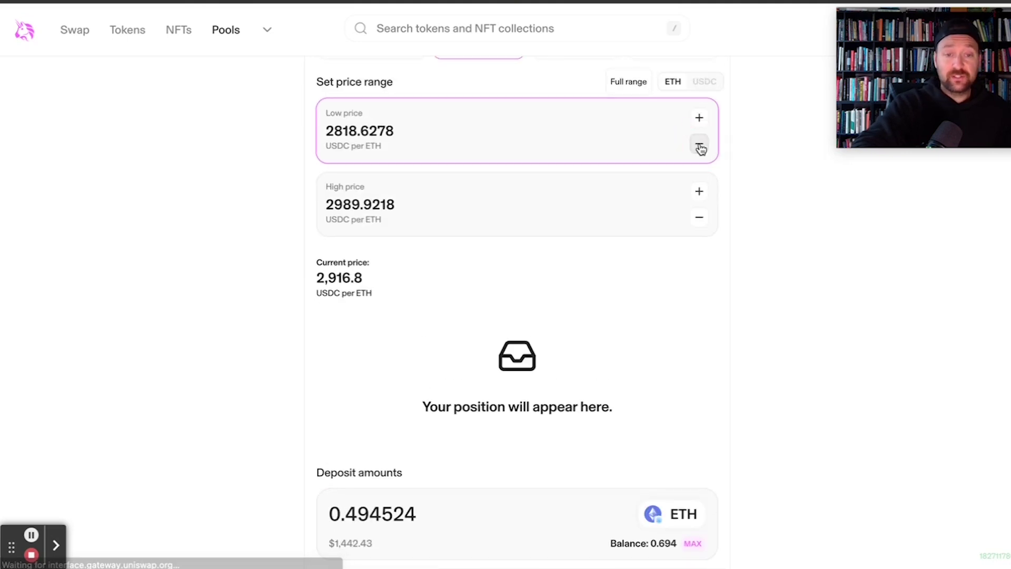
double_click(701, 125)
triple_click(701, 127)
triple_click(701, 126)
double_click(701, 126)
left_click(701, 127)
left_click(701, 147)
left_click(701, 146)
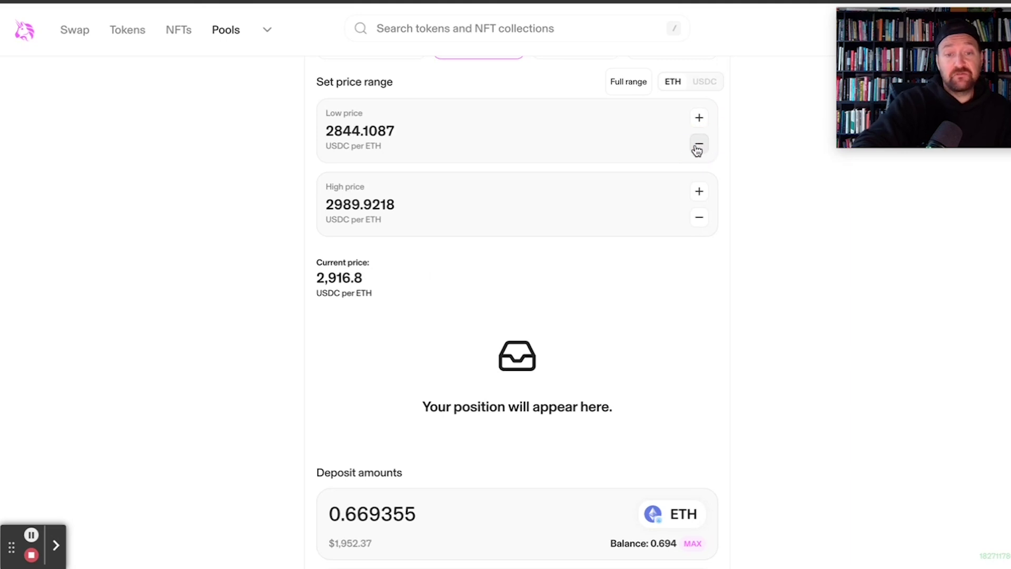
- Approve USDC for the ETH/USDC deposit and confirm the approval in the wallet
scroll(269, 317, "down", 4)
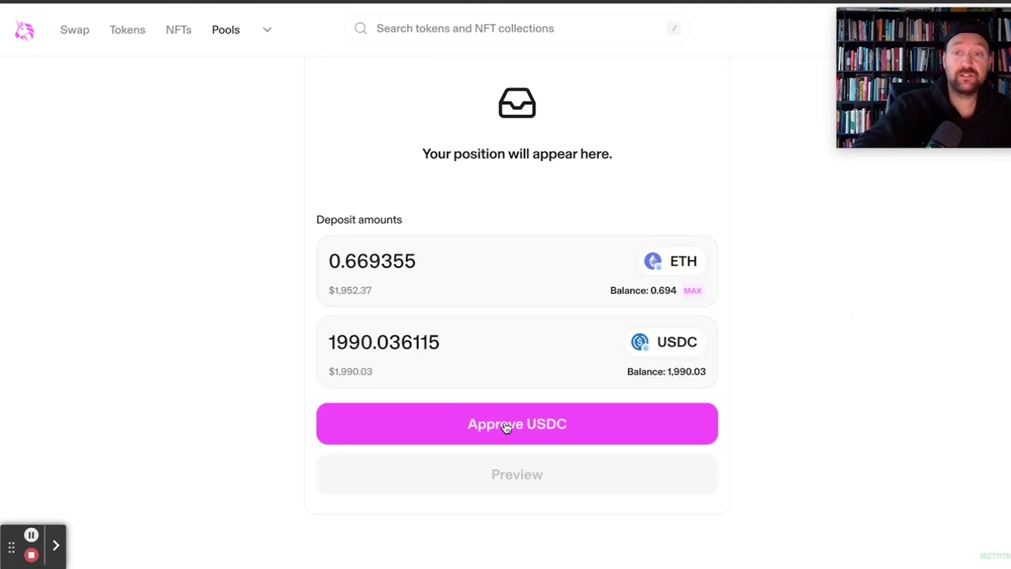
left_click(528, 427)
left_click(951, 372)
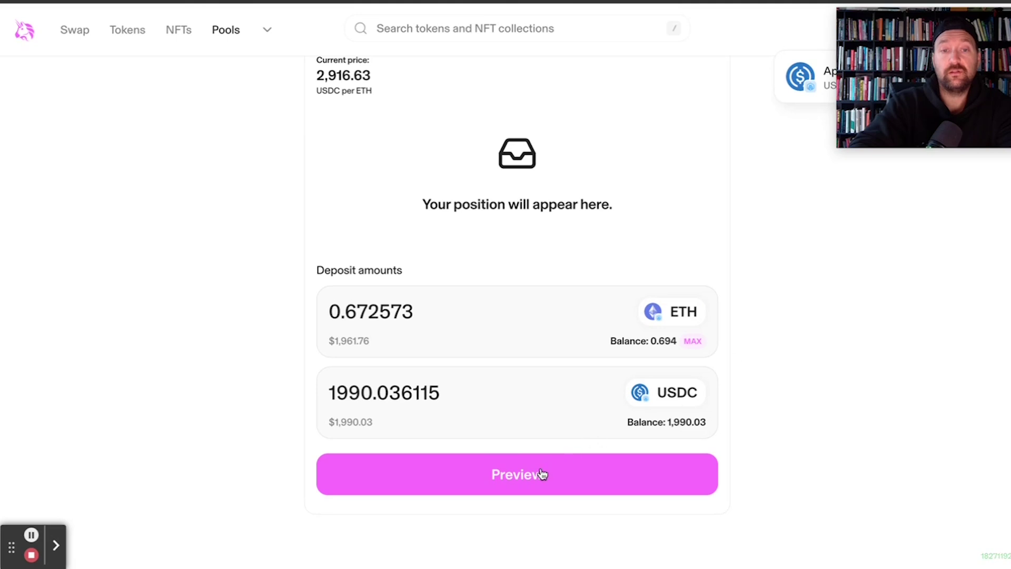
- Preview and add the ETH/USDC liquidity position, confirm the transaction in the wallet, and return to the pools list
left_click(480, 483)
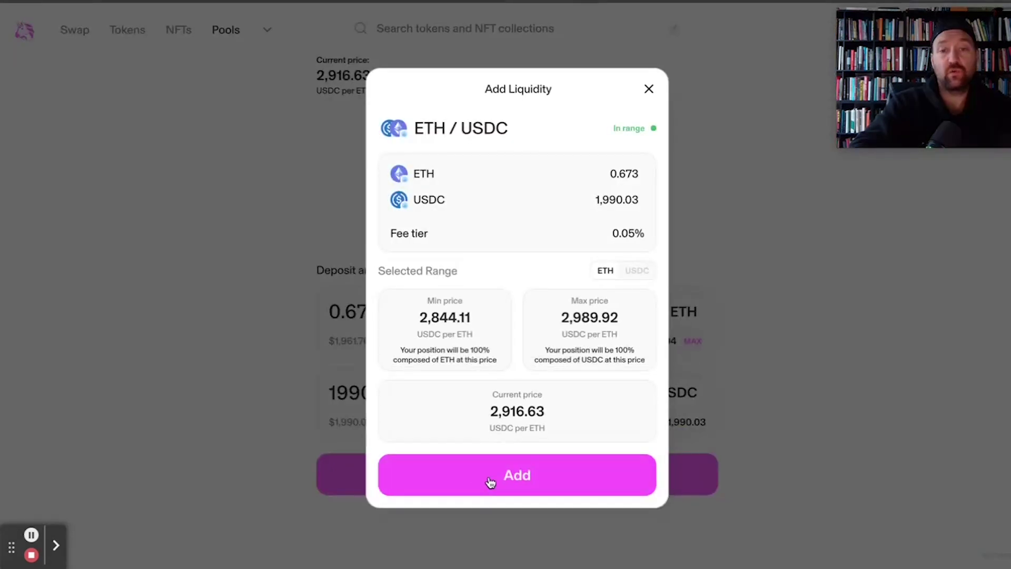
left_click(503, 484)
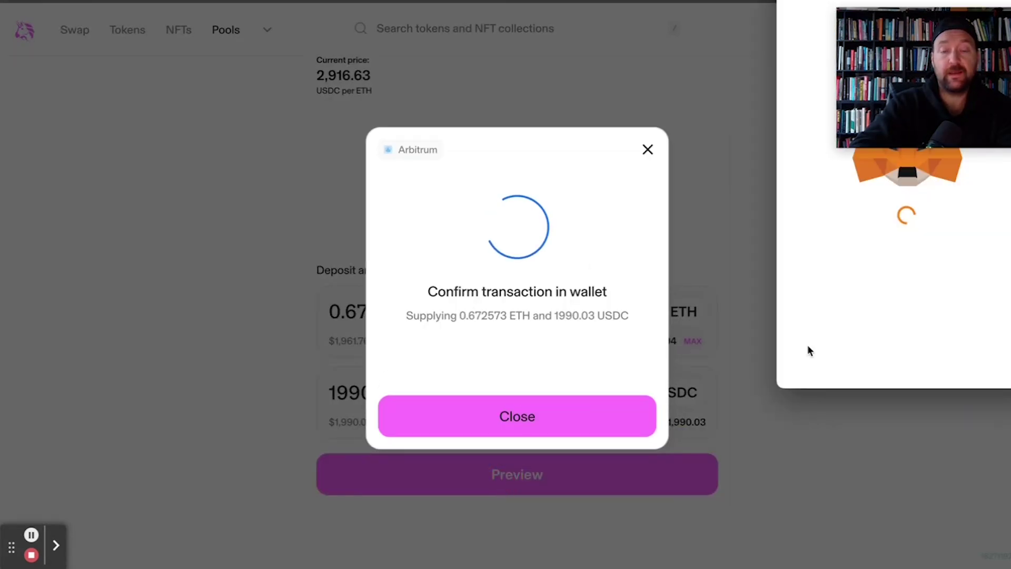
scroll(941, 321, "down", 4)
left_click(953, 355)
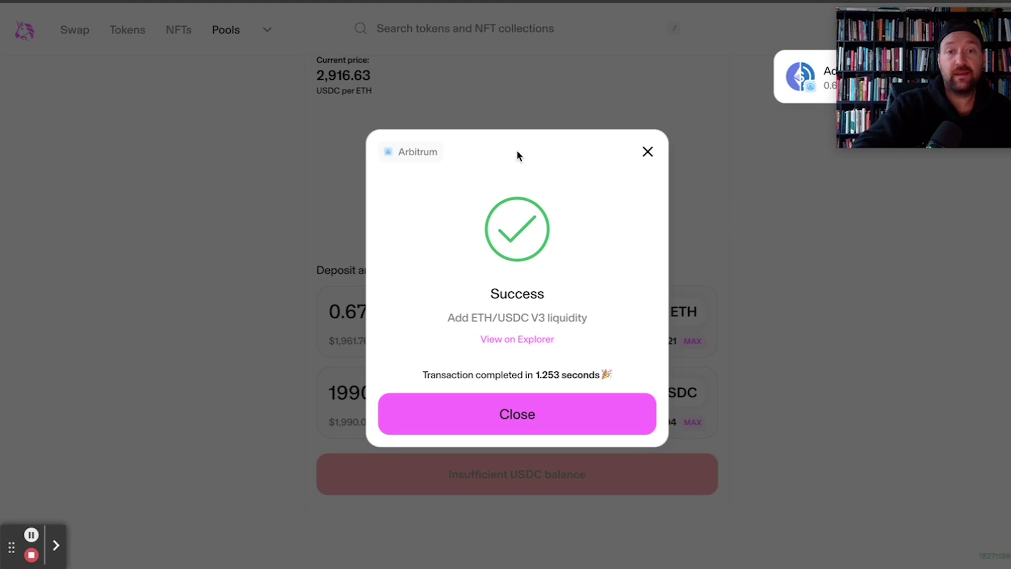
left_click(649, 152)
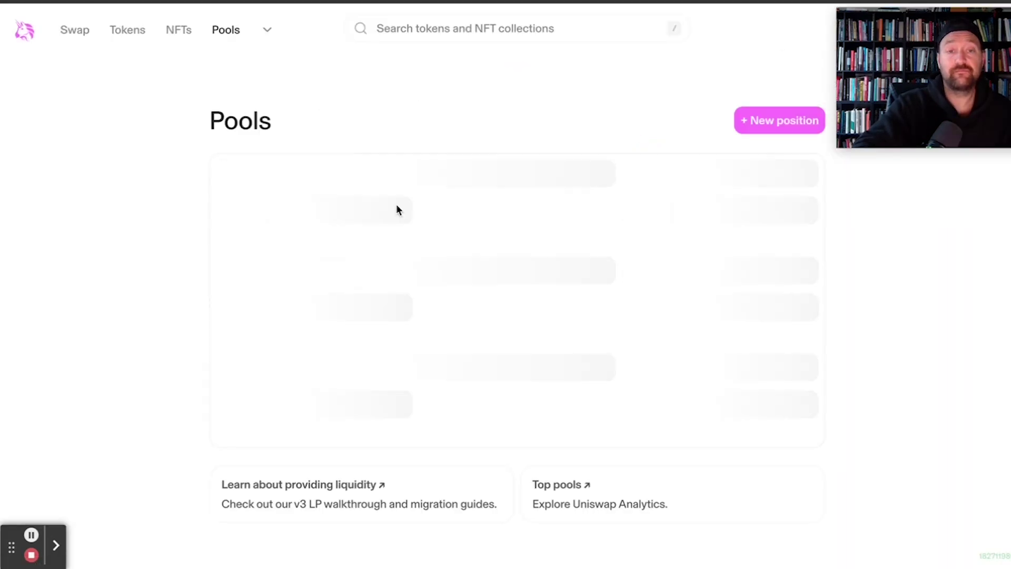
- Open the first ARB/USDC position to review its liquidity and unclaimed fees, and return to the pools list
left_click(575, 230)
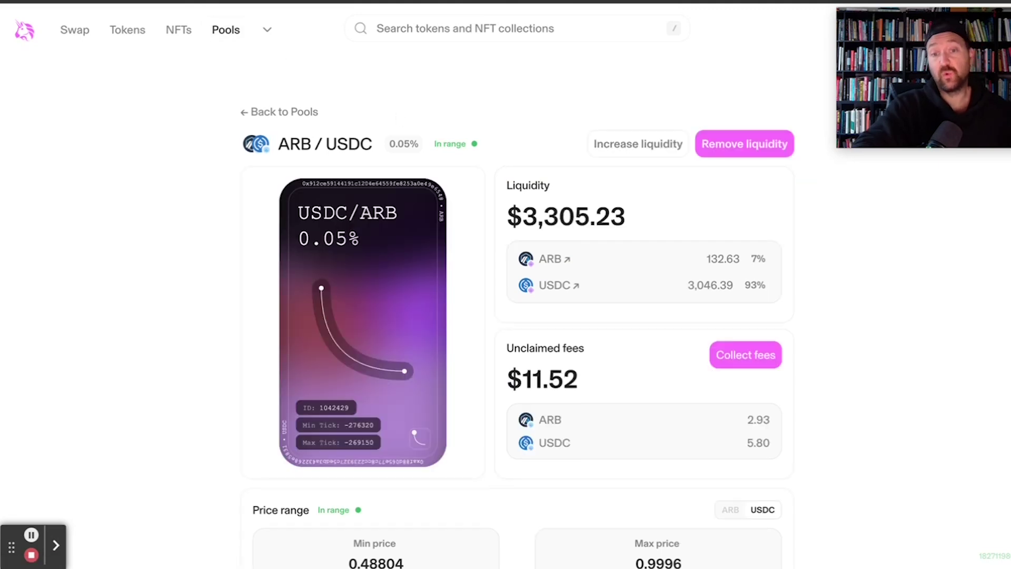
left_click(226, 33)
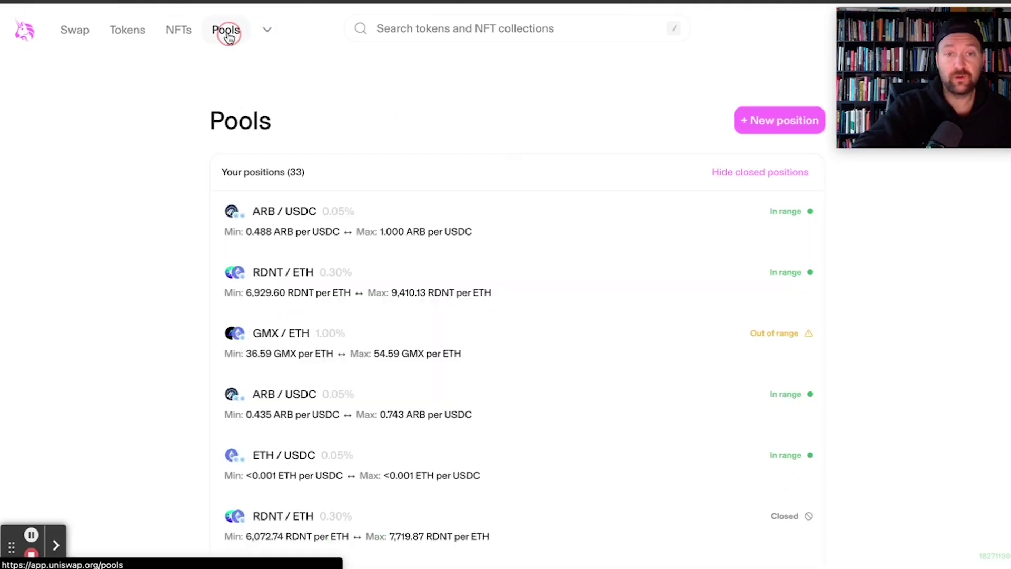
left_click(480, 214)
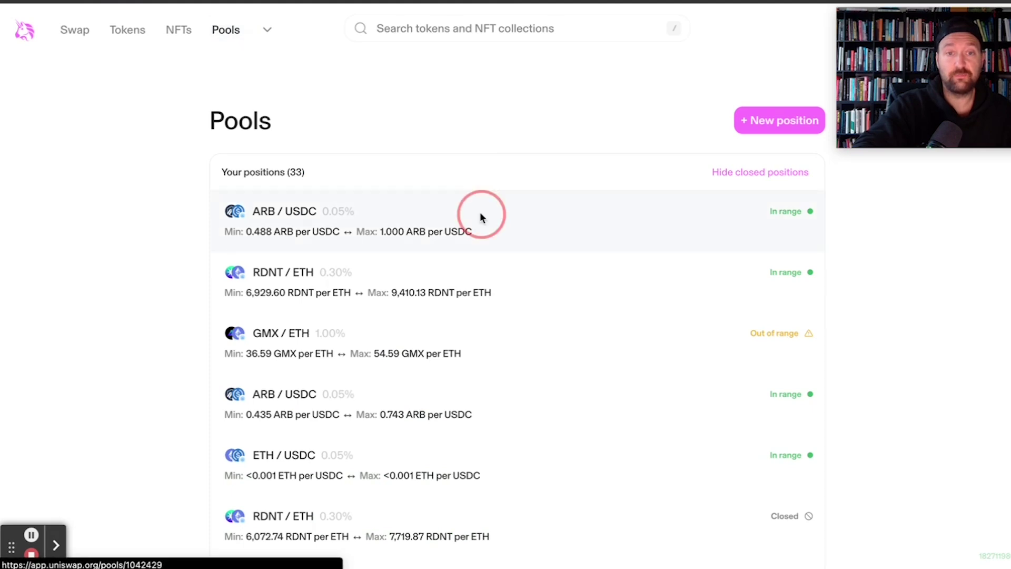
left_click(226, 31)
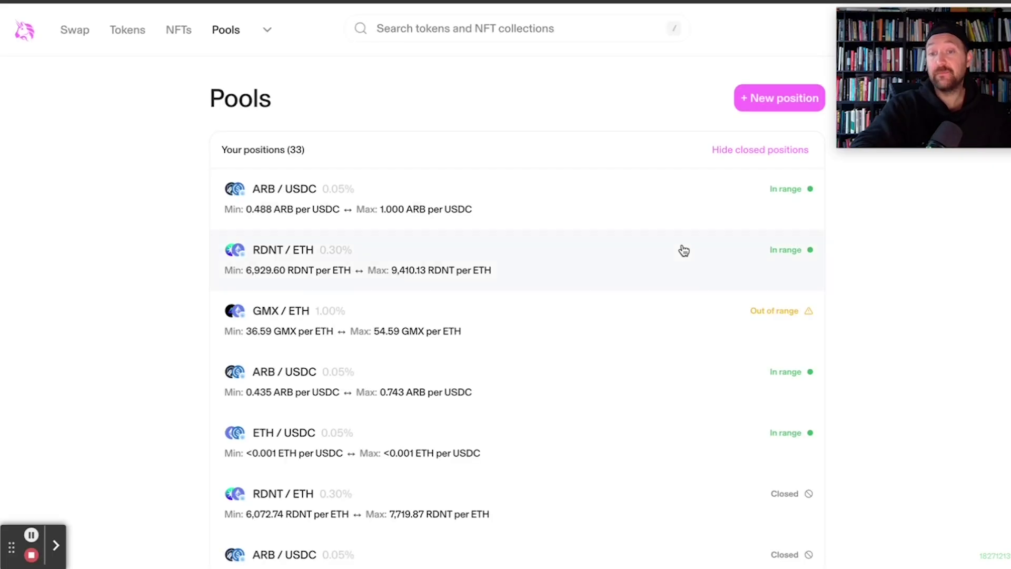
- Open the in-range ETH/USDC 0.05% position and examine its liquidity value and unclaimed fees
left_click(443, 442)
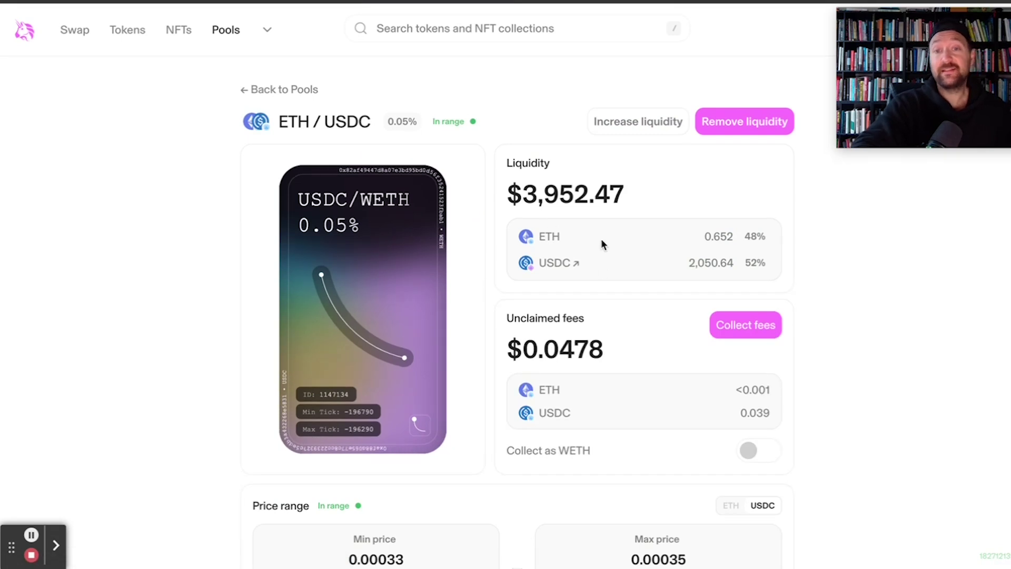
left_click_drag(523, 198, 700, 204)
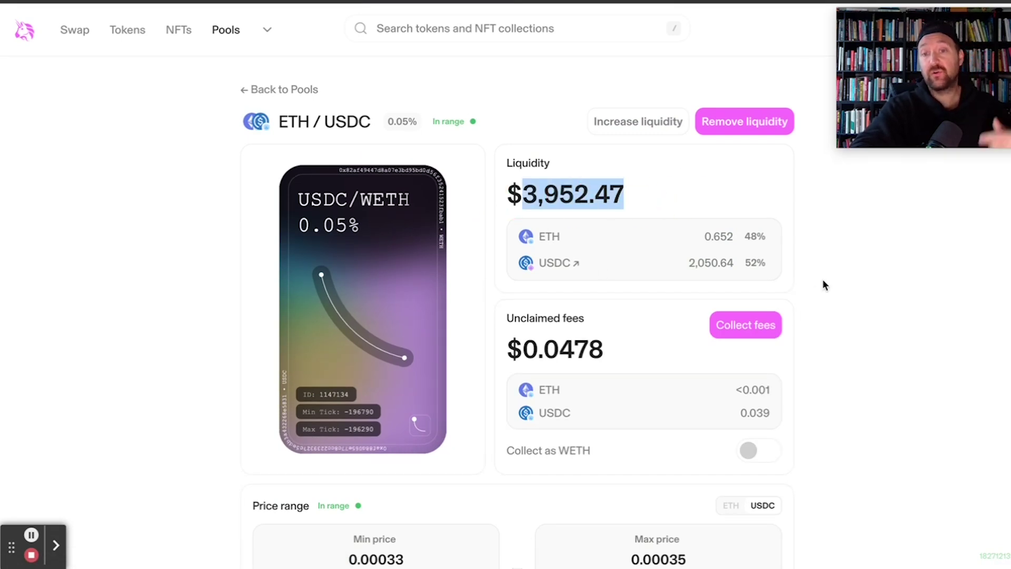
scroll(759, 362, "down", 2)
left_click_drag(524, 276, 668, 283)
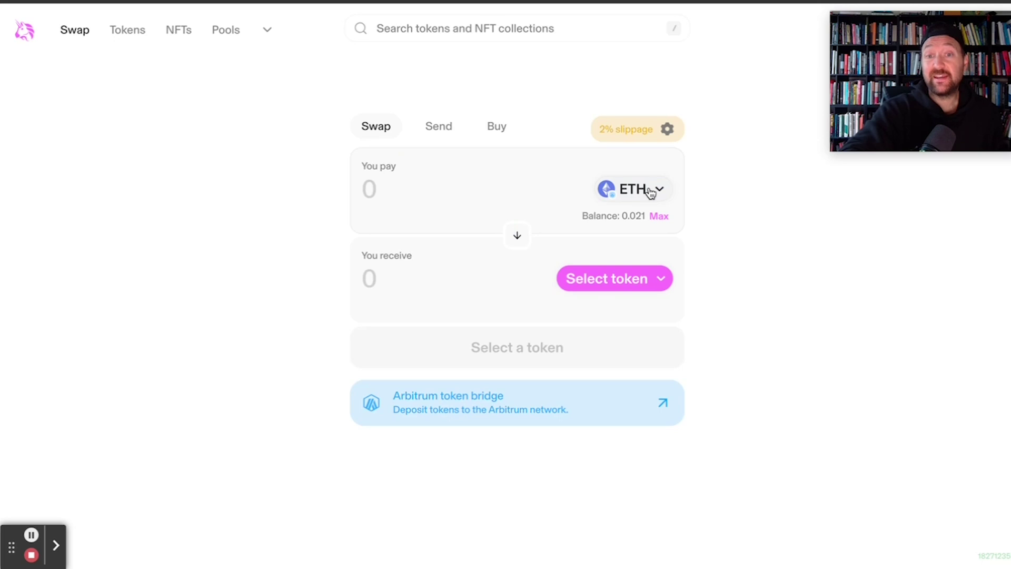
- Set up a swap of the maximum available ETH to USDC and inspect its network cost and fee details
left_click(651, 189)
left_click(727, 198)
left_click(614, 280)
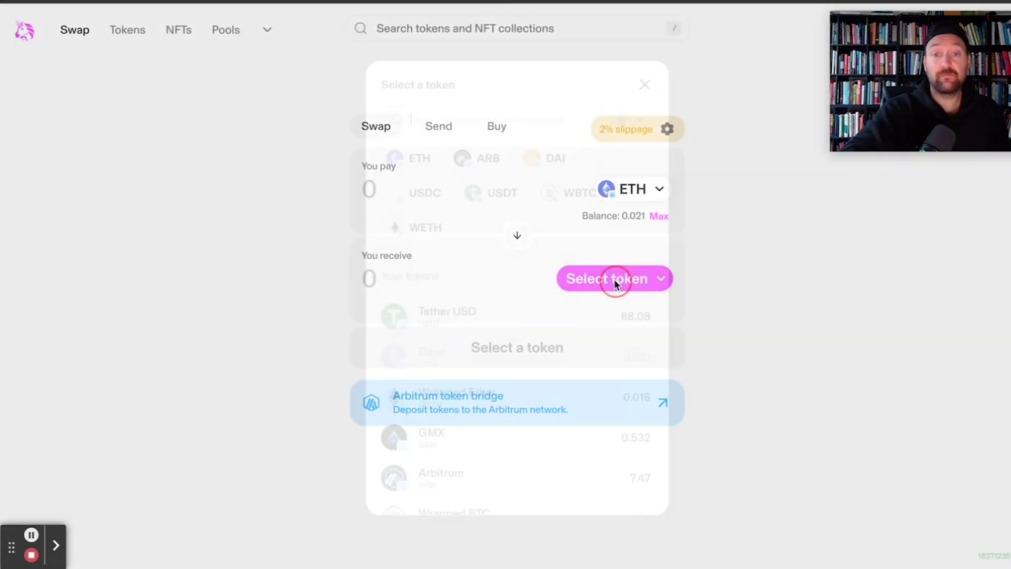
left_click(414, 192)
left_click(515, 239)
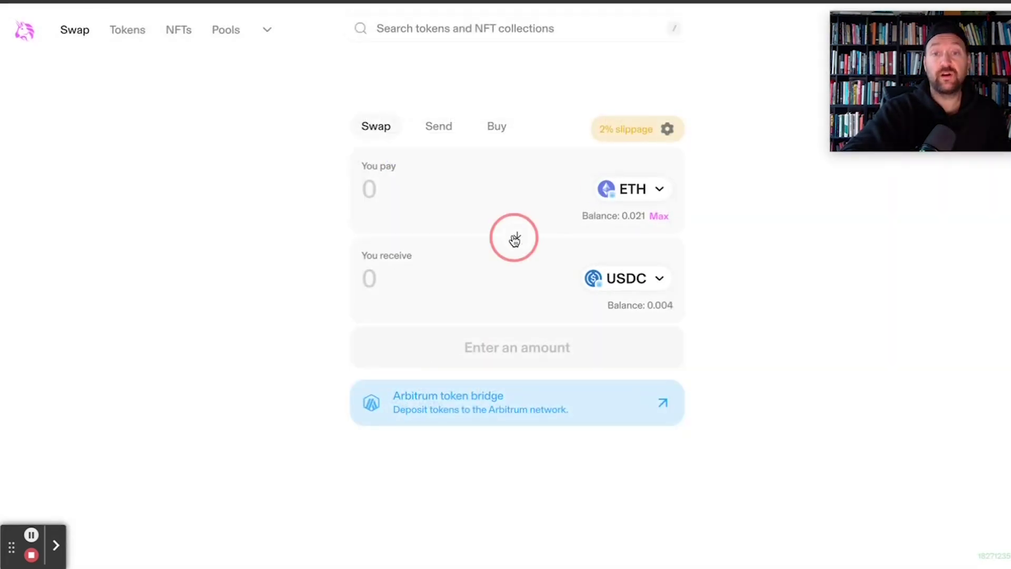
left_click(524, 236)
left_click(662, 217)
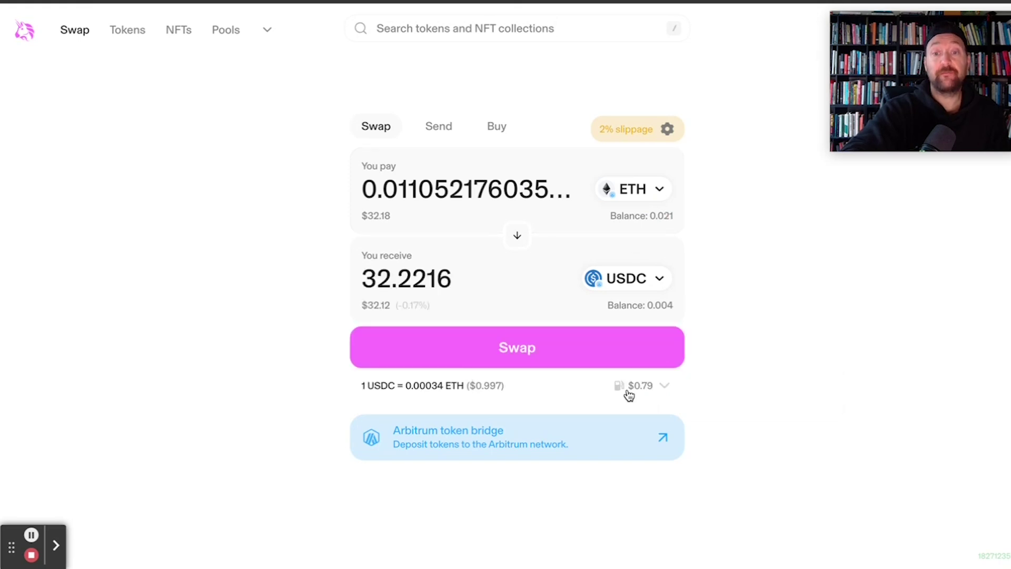
left_click(657, 385)
scroll(358, 442, "down", 1)
mouse_move(394, 410)
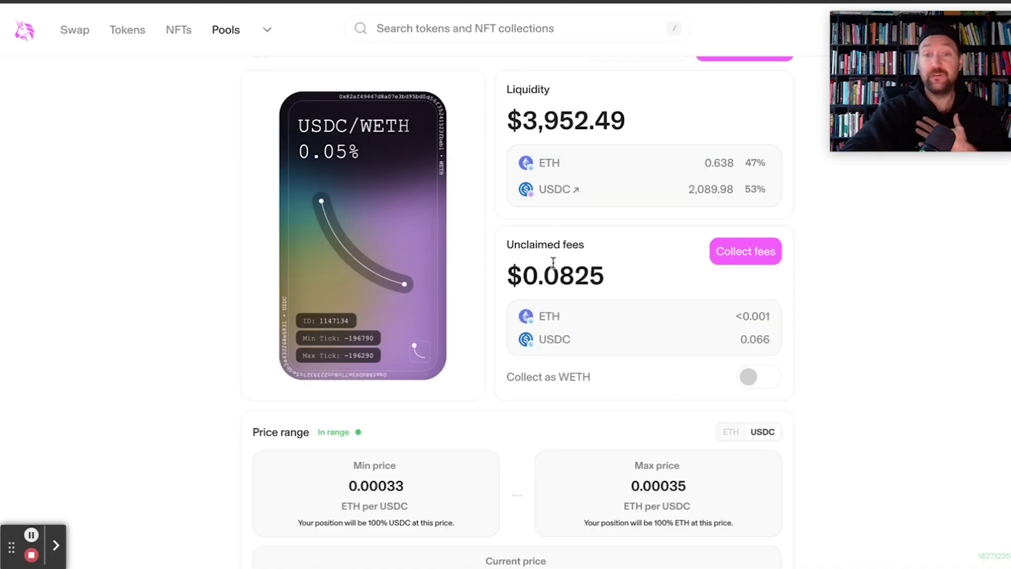
- Return to the ETH/USDC position and check how its unclaimed fees are accumulating
left_click_drag(525, 279, 641, 278)
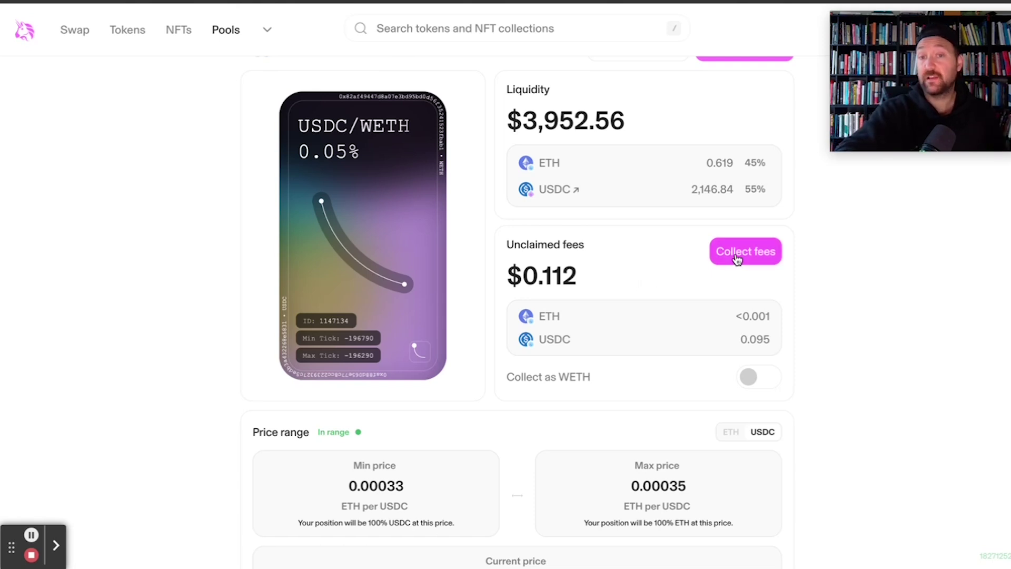
scroll(735, 255, "up", 1)
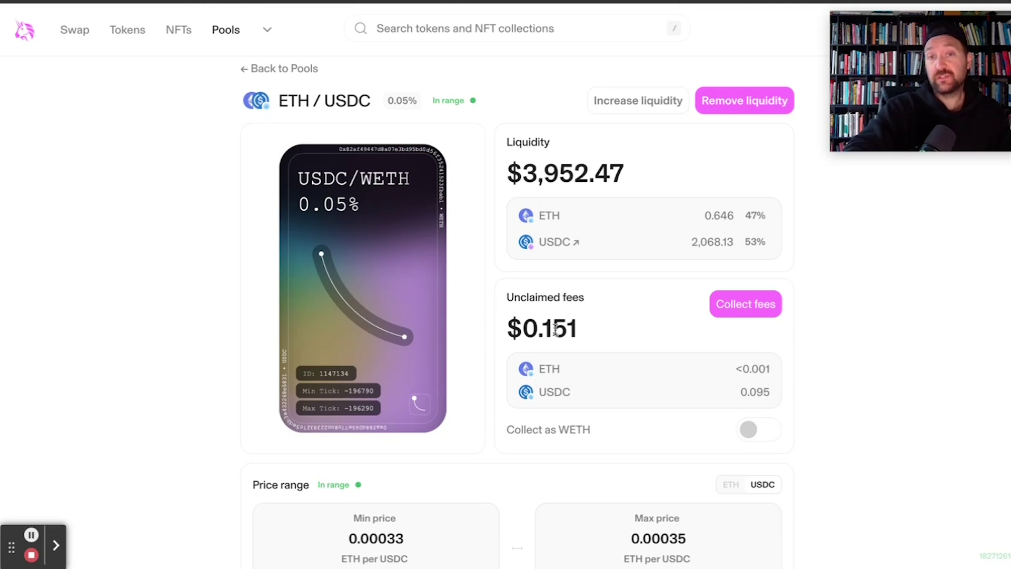
left_click_drag(523, 331, 605, 331)
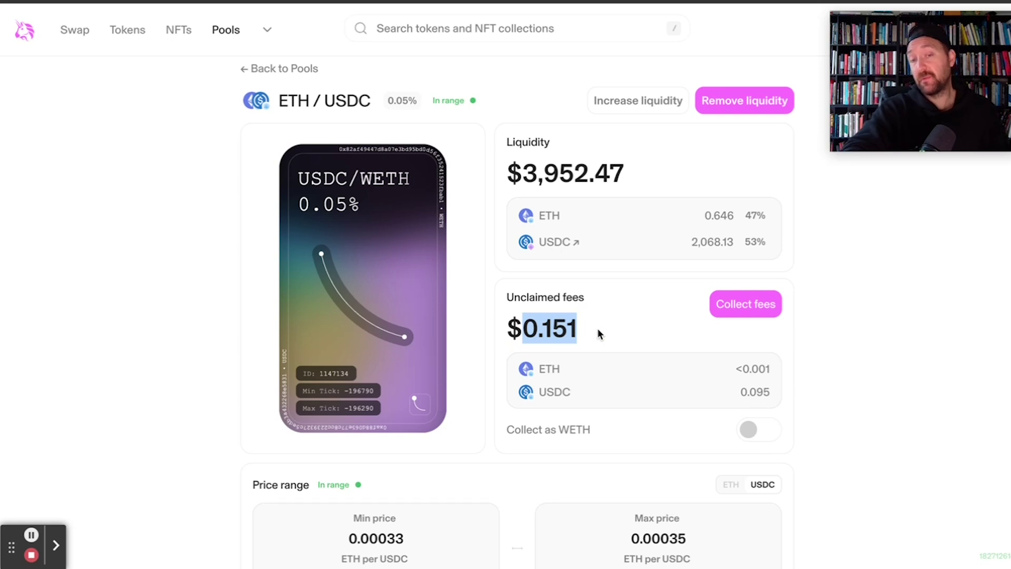
double_click(586, 332)
left_click(586, 329)
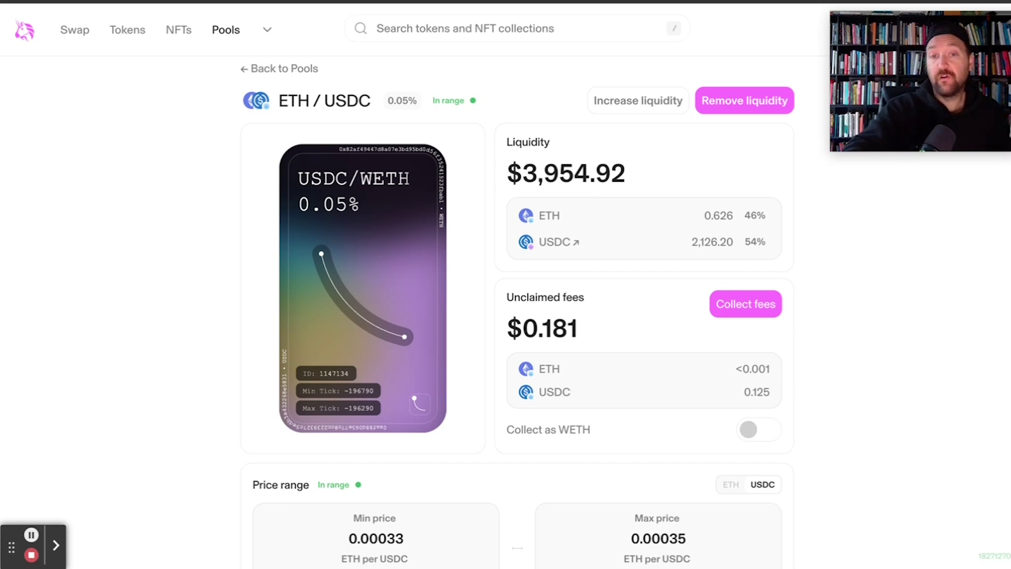
- Switch to Turbos, open the SUI / USDC position to review its trade fees and rewards, and go back to the pools
key("ctrl+Tab")
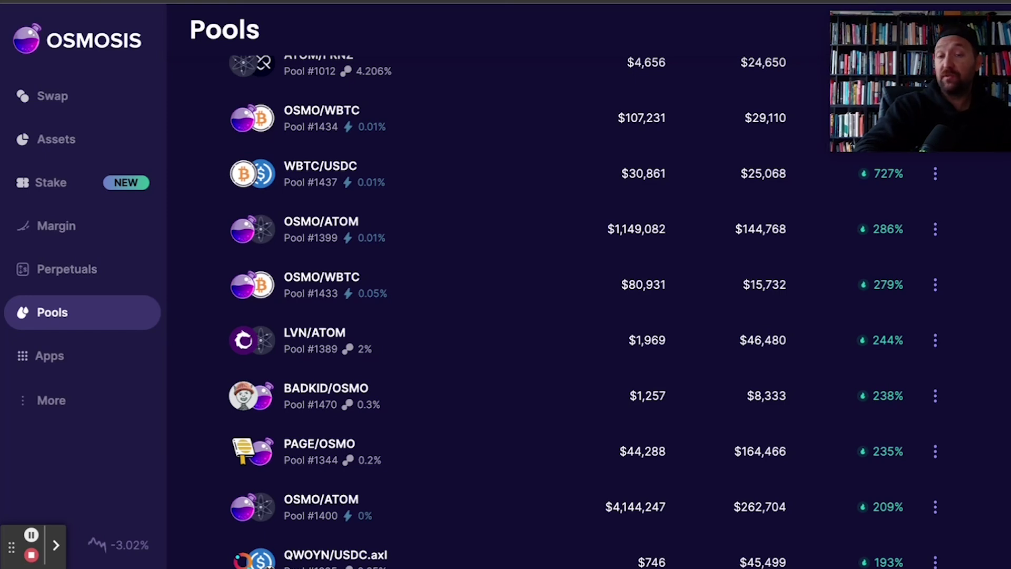
key("ctrl+Tab")
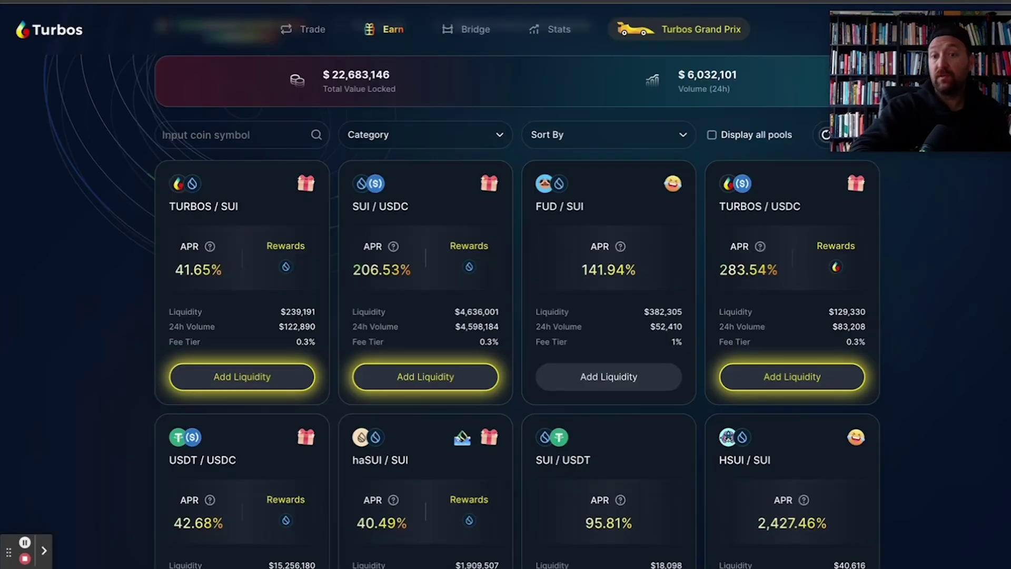
scroll(580, 158, "up", 3)
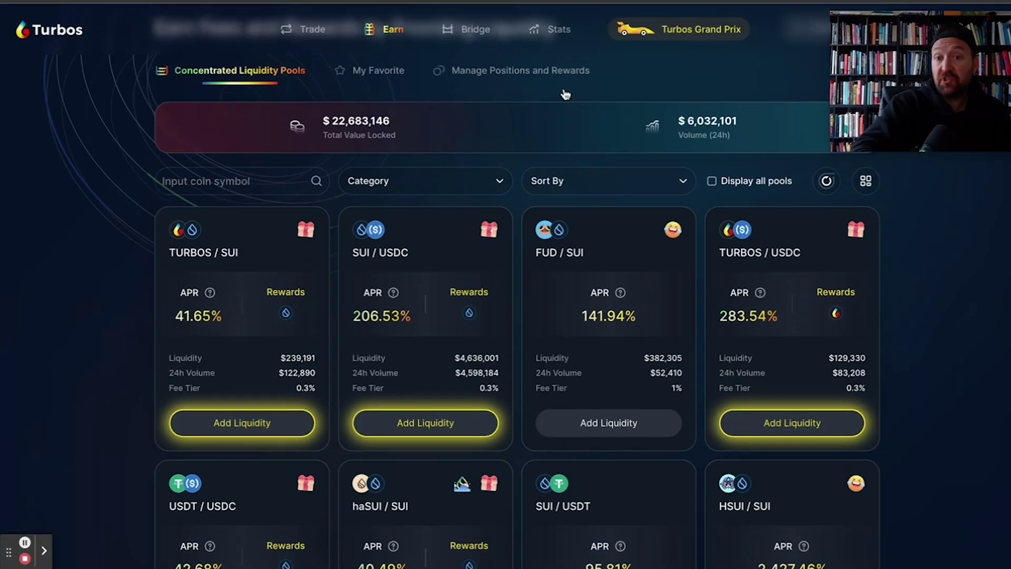
left_click(471, 173)
left_click(343, 293)
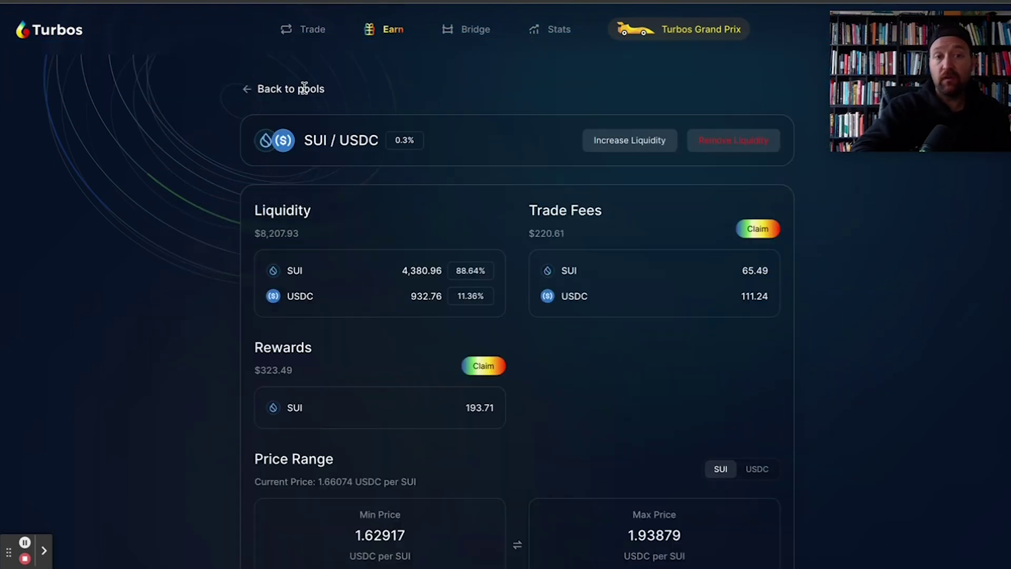
left_click(248, 89)
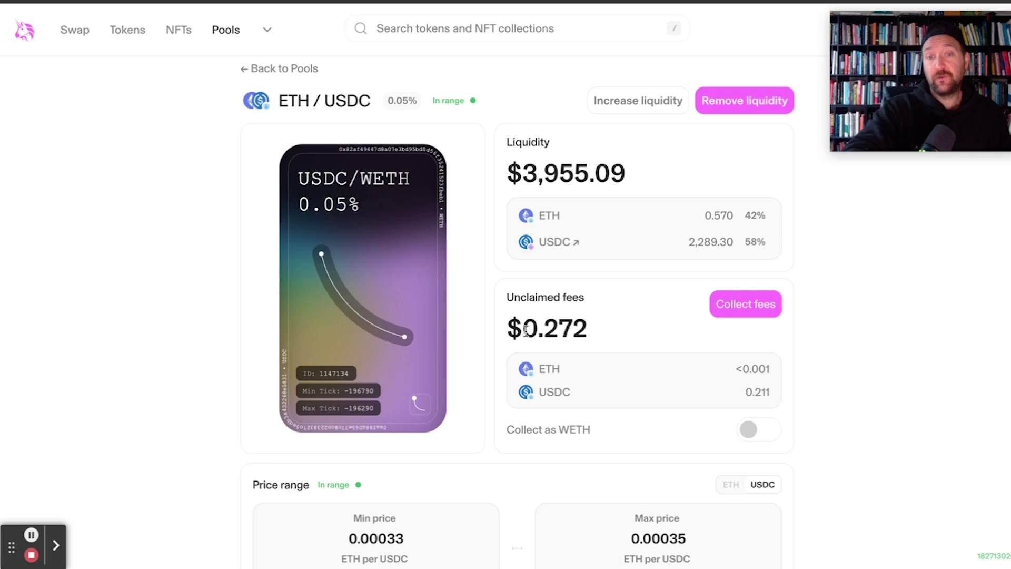
- Switch back to Uniswap, start collecting the ETH/USDC fees to check the wallet's gas cost, and close the request without confirming
scroll(579, 334, "down", 1)
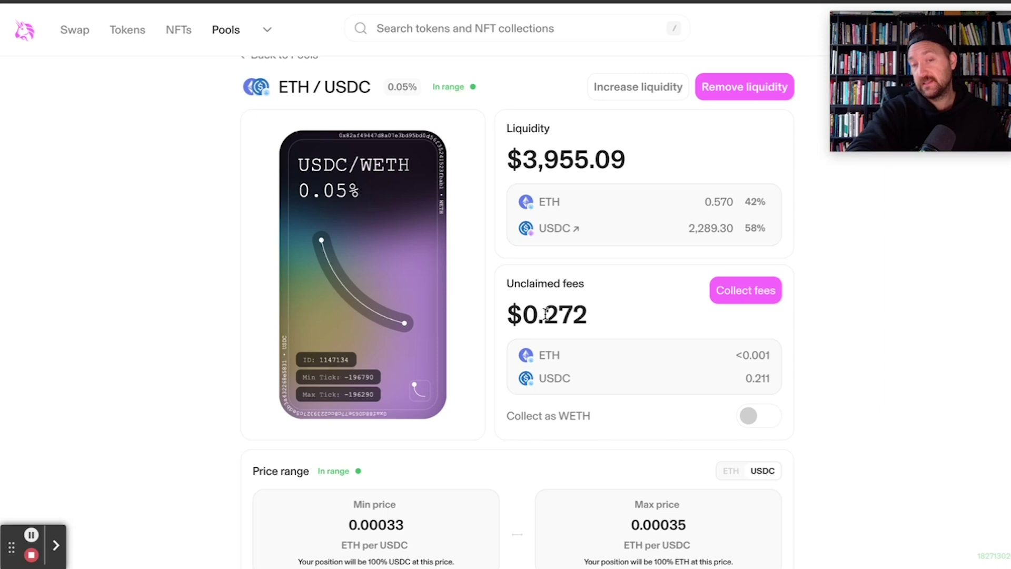
left_click(726, 290)
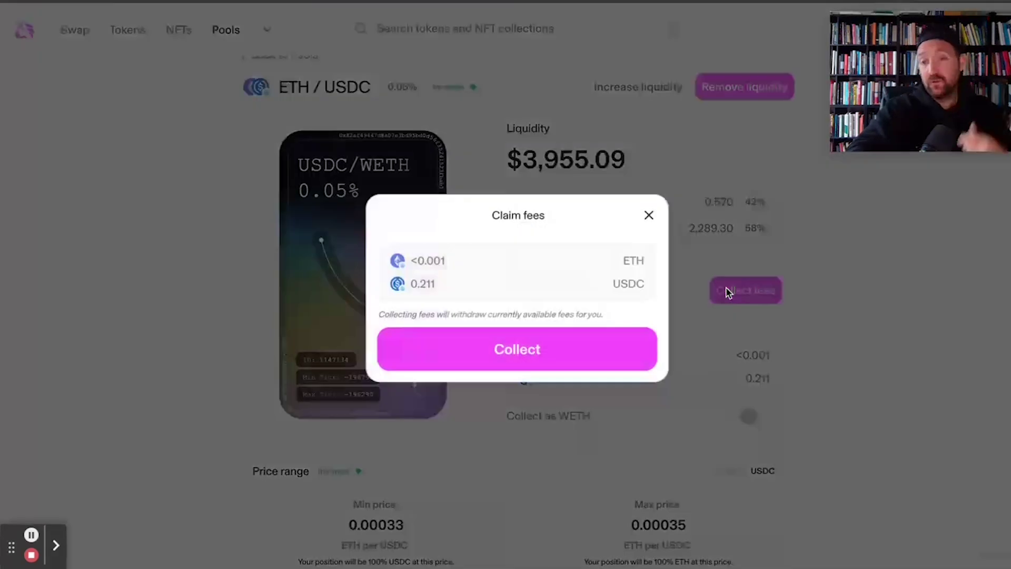
left_click(569, 337)
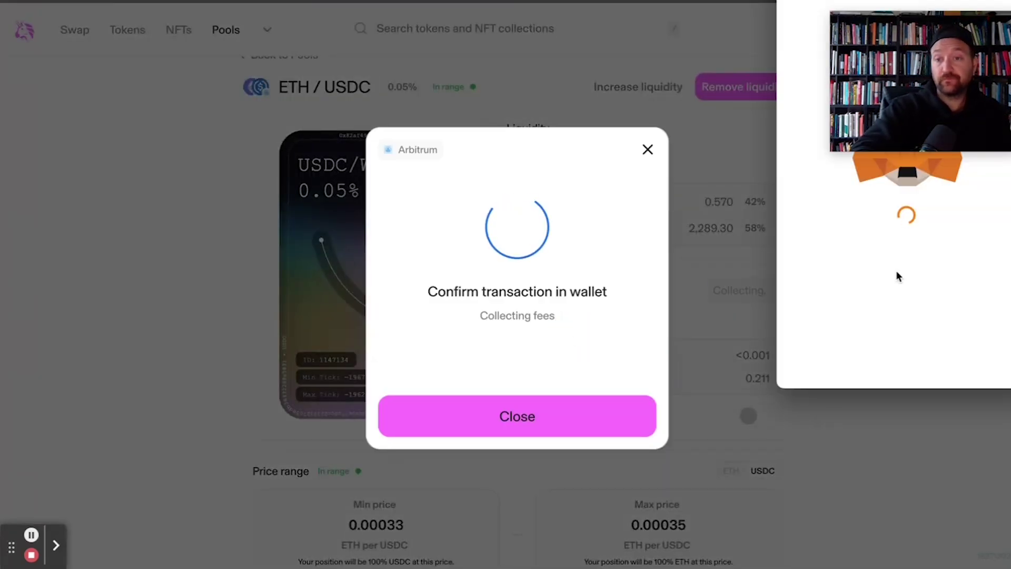
scroll(897, 274, "down", 3)
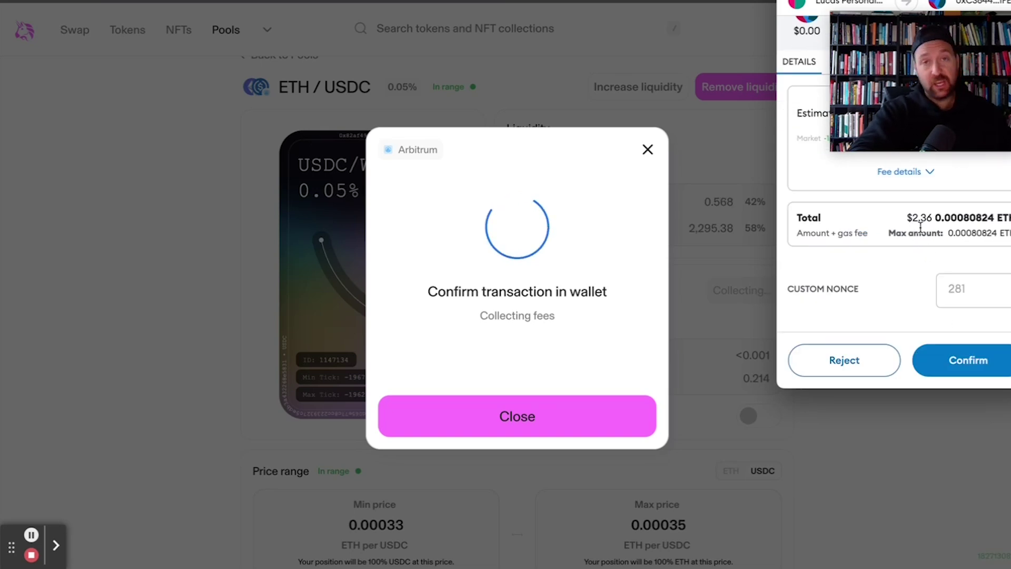
left_click(649, 149)
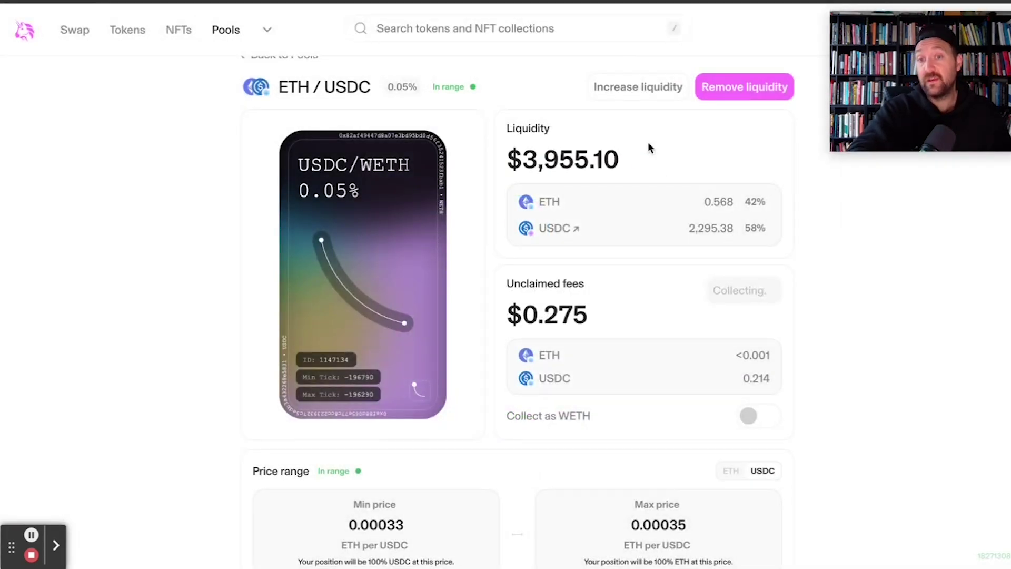
- Remove 100% of the ETH/USDC liquidity and confirm the transaction in the wallet
left_click(745, 86)
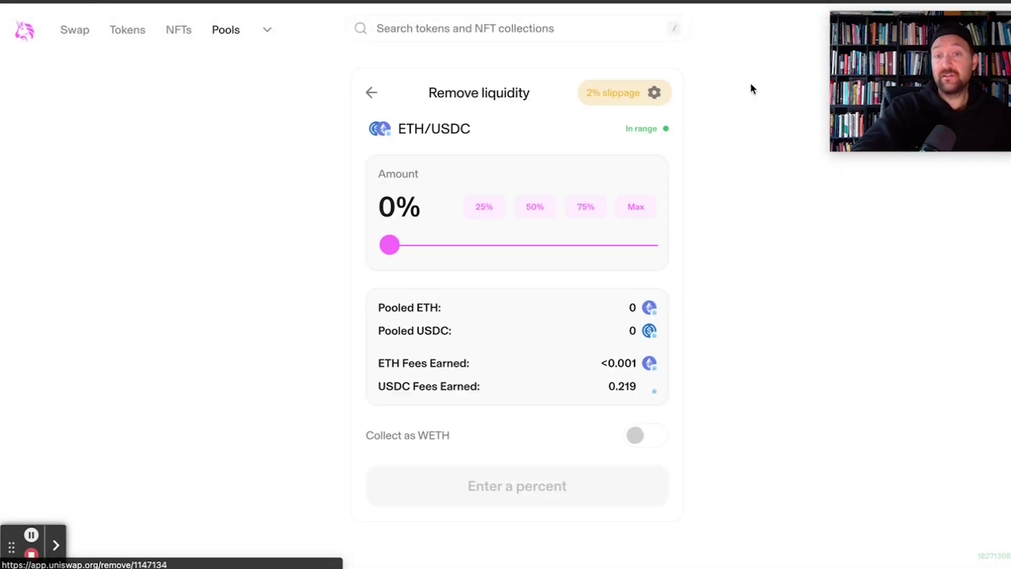
left_click_drag(390, 244, 727, 248)
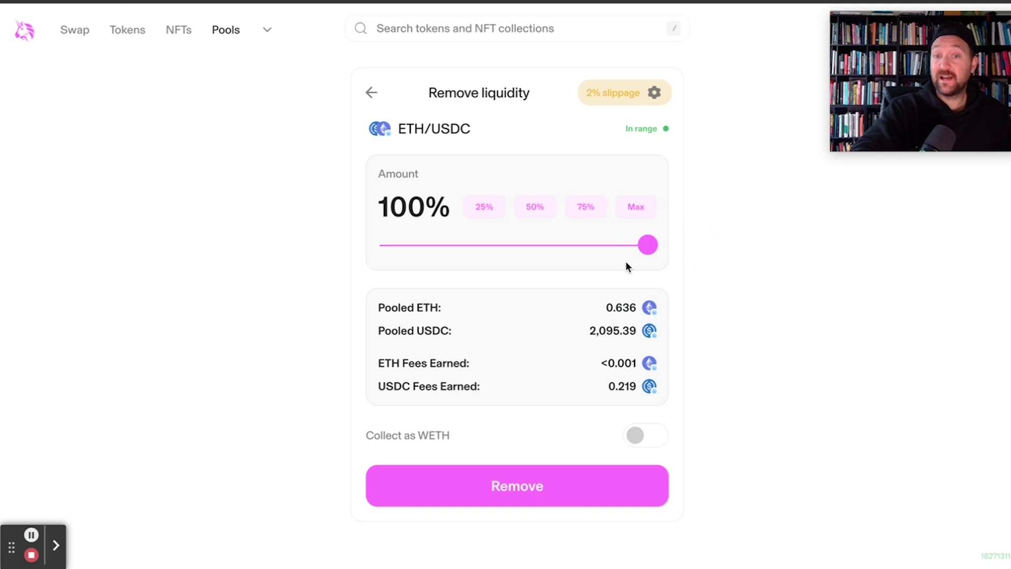
scroll(258, 315, "down", 1)
left_click(485, 479)
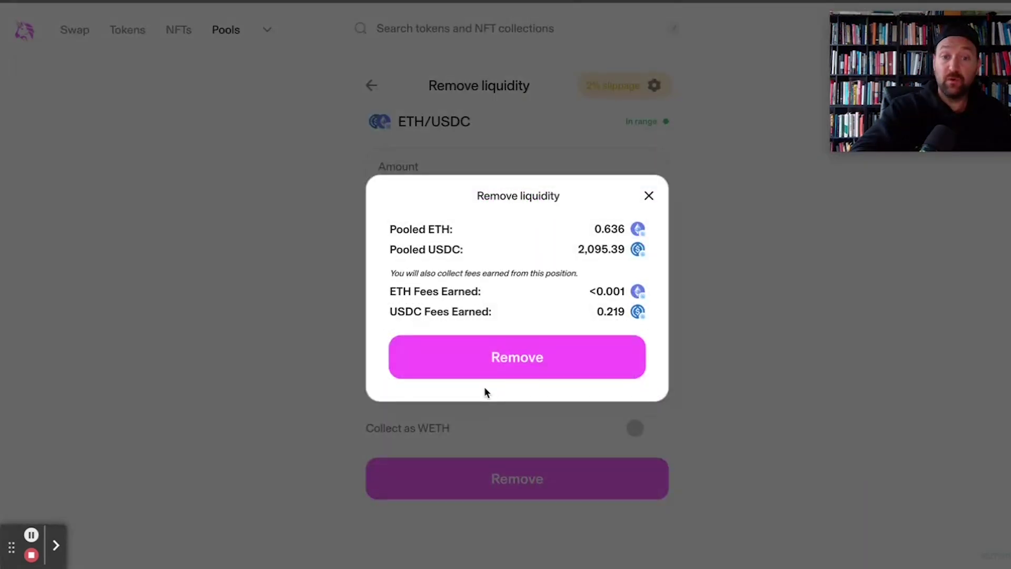
left_click(492, 364)
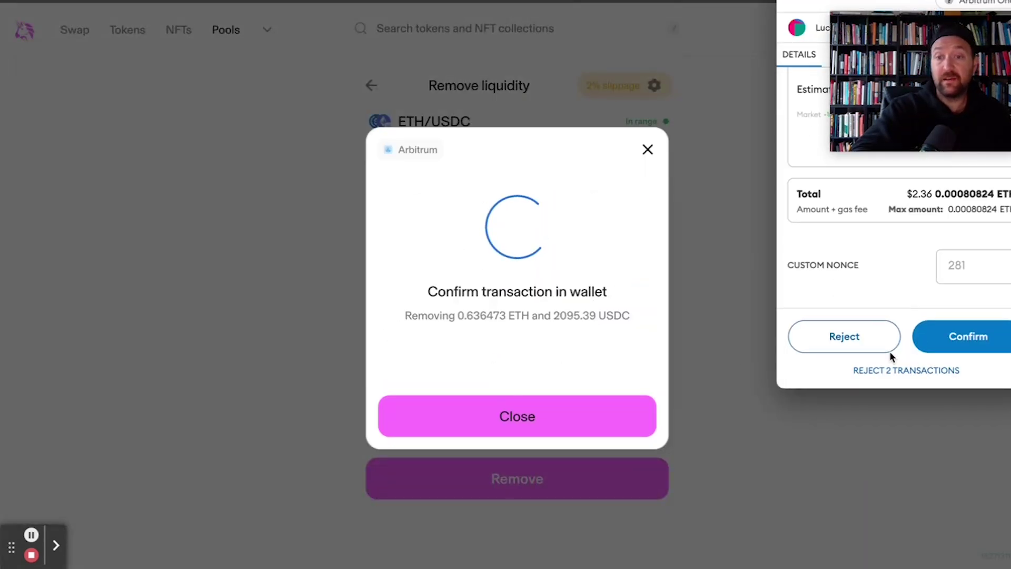
left_click(927, 335)
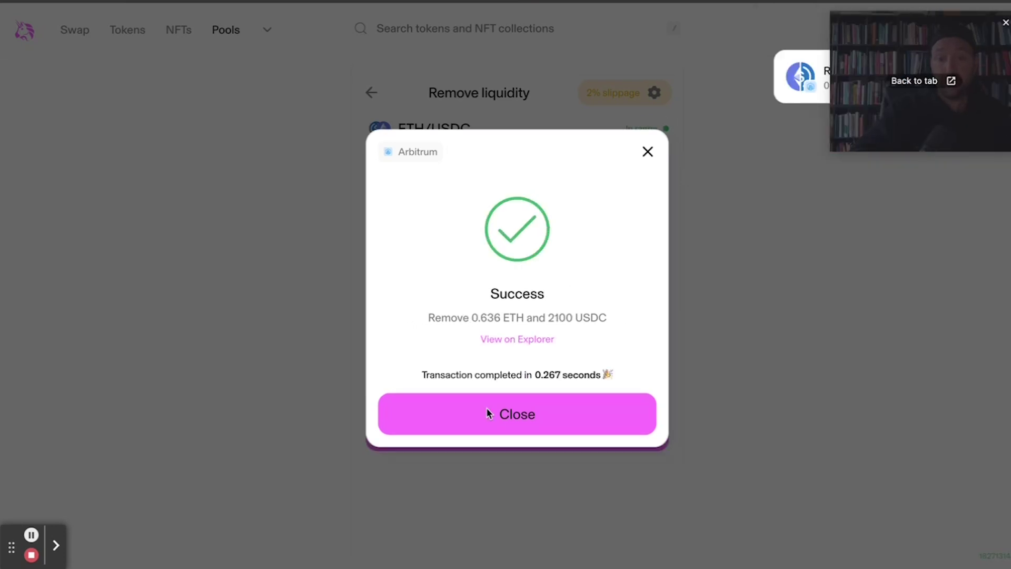
left_click(500, 416)
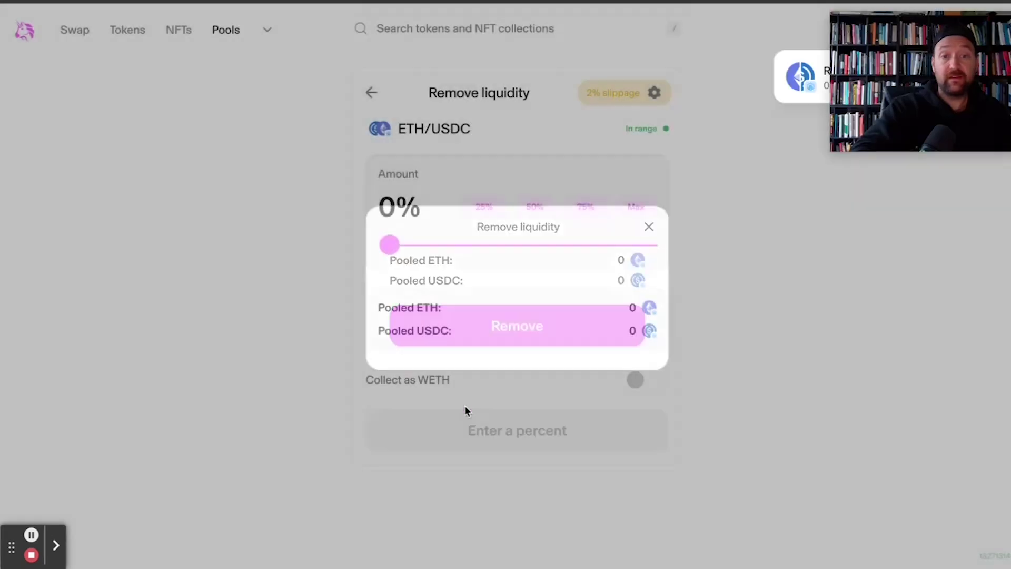
- Set up a swap from ETH to USDC, paying 0.62 ETH
left_click(75, 30)
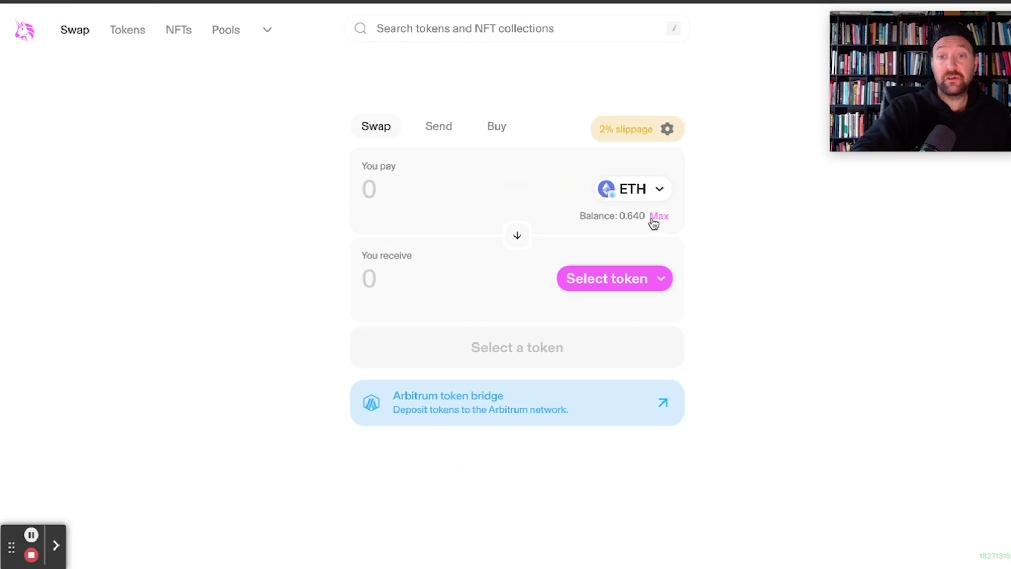
left_click(614, 278)
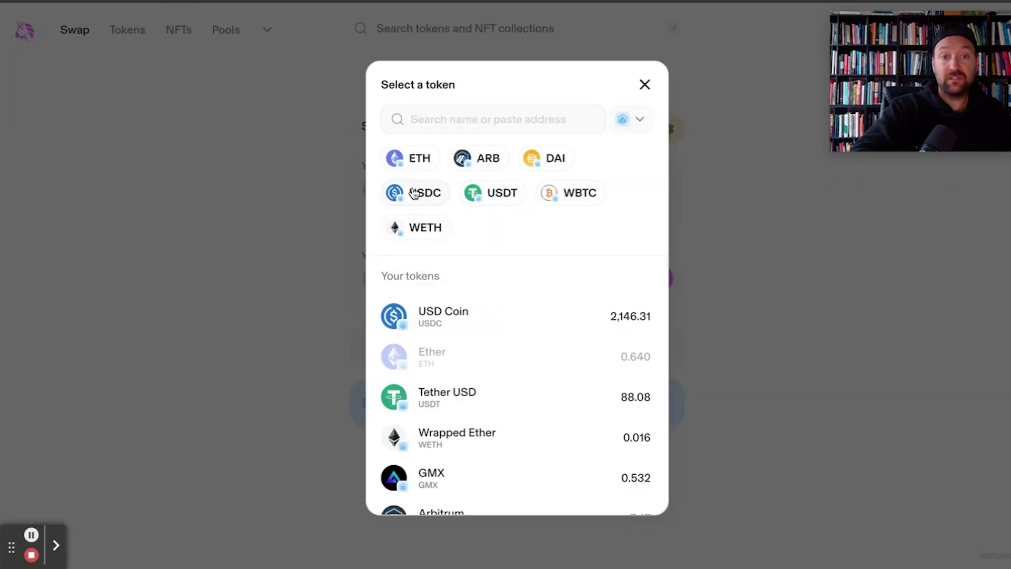
left_click(416, 192)
left_click(659, 217)
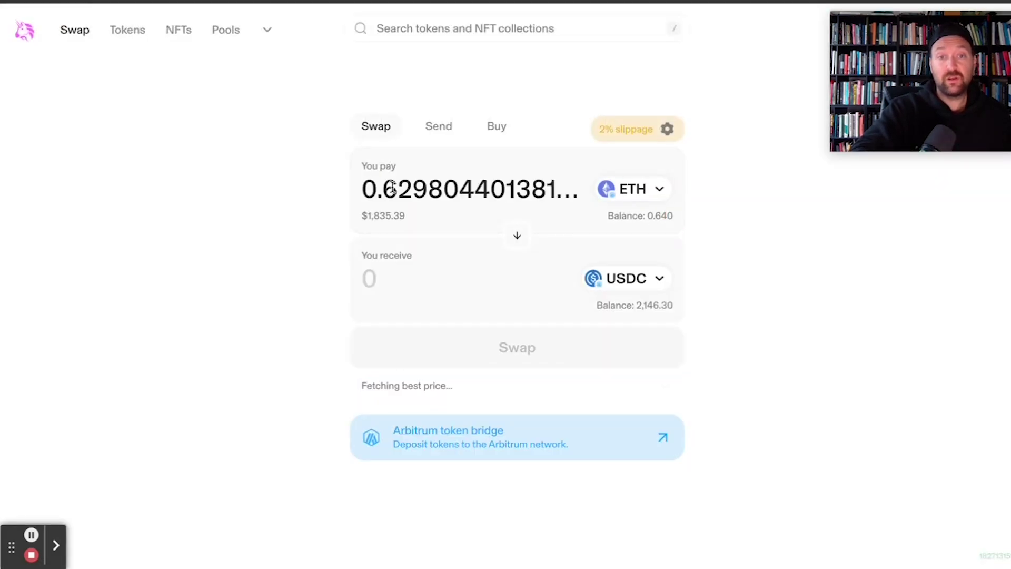
left_click_drag(413, 190, 607, 192)
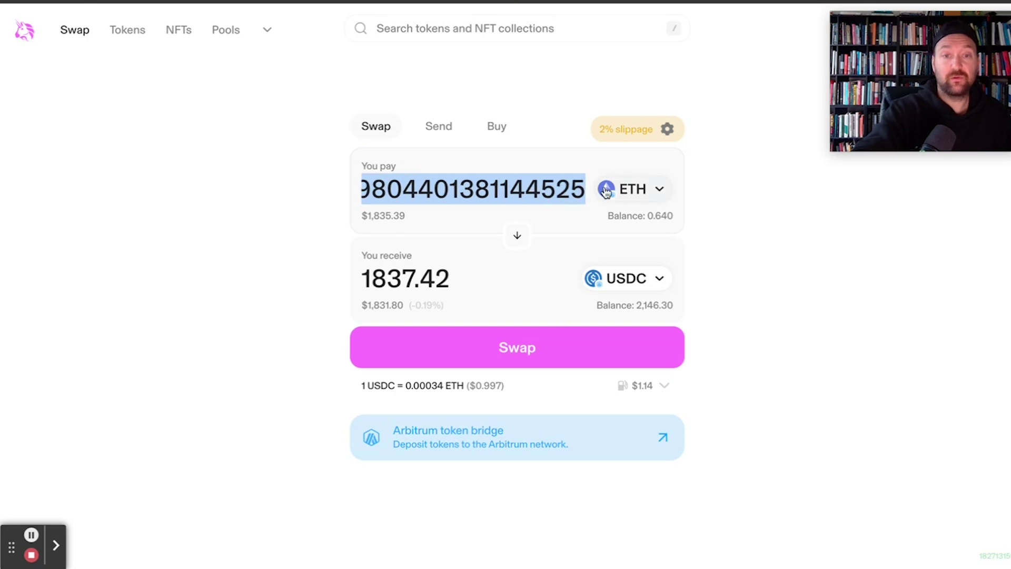
key("BackSpace")
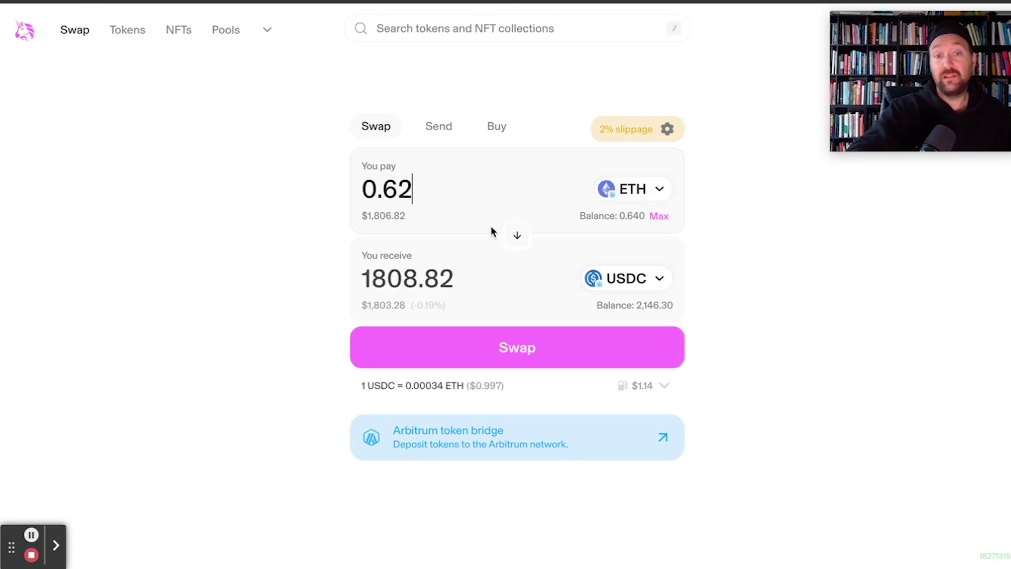
- Review and submit the ETH to USDC swap, confirm it in the wallet, and close the swap review
left_click(474, 349)
left_click(531, 448)
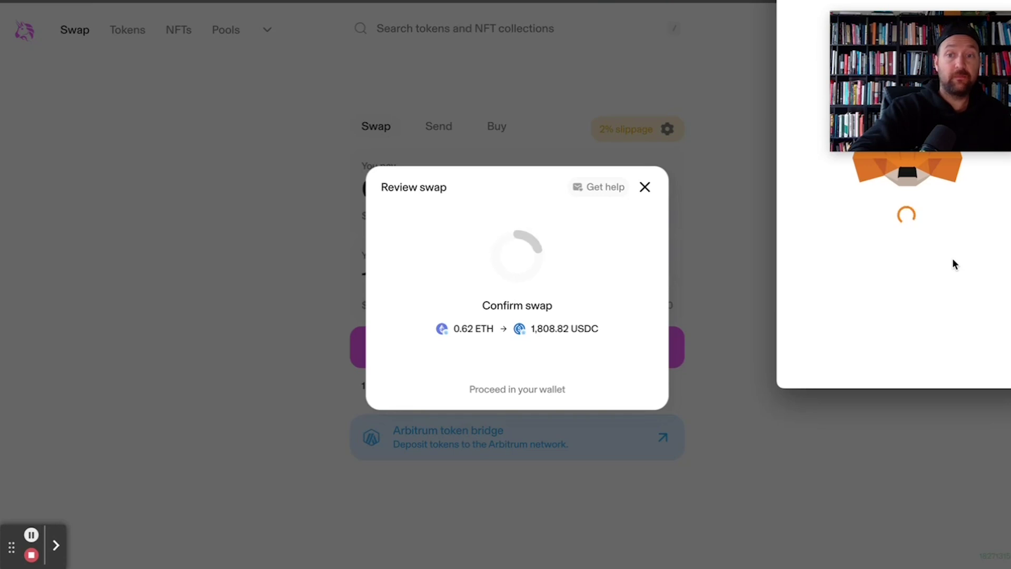
scroll(941, 289, "down", 3)
left_click(959, 358)
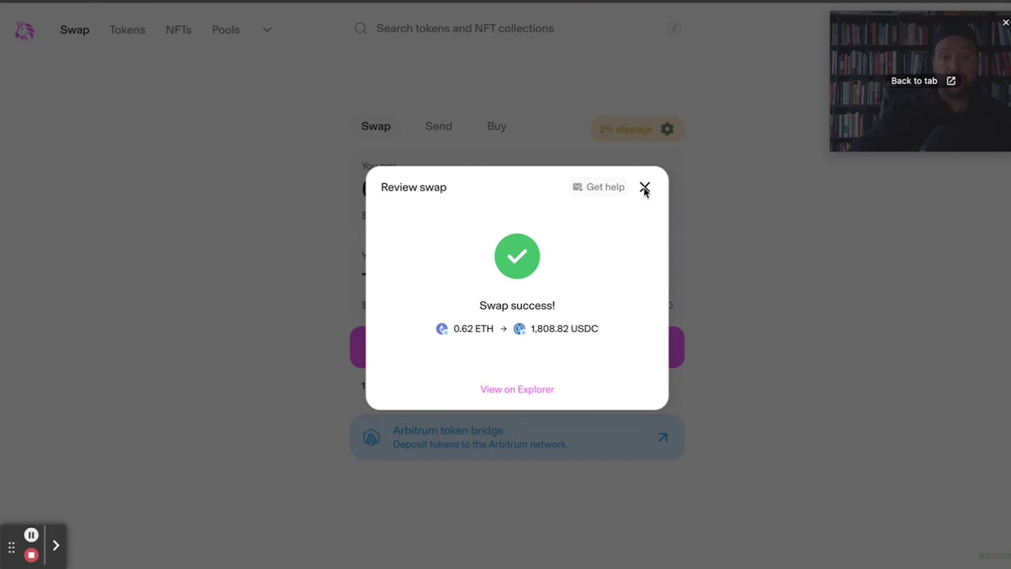
left_click(645, 188)
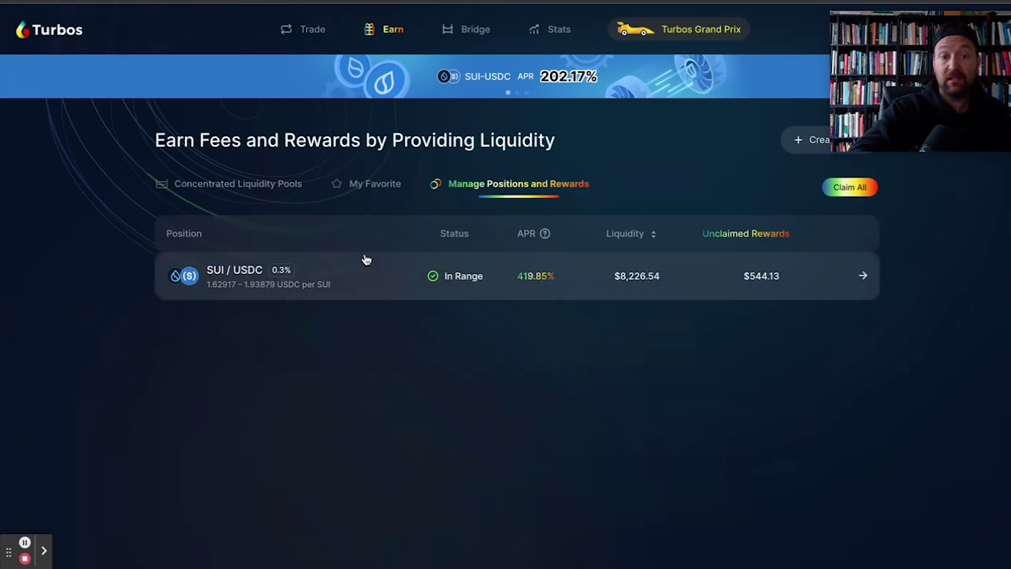
- Switch to Turbos to view the SUI / USDC position, check the one-month portfolio performance in Ledger Live, and leave Ledger Live
left_click(365, 260)
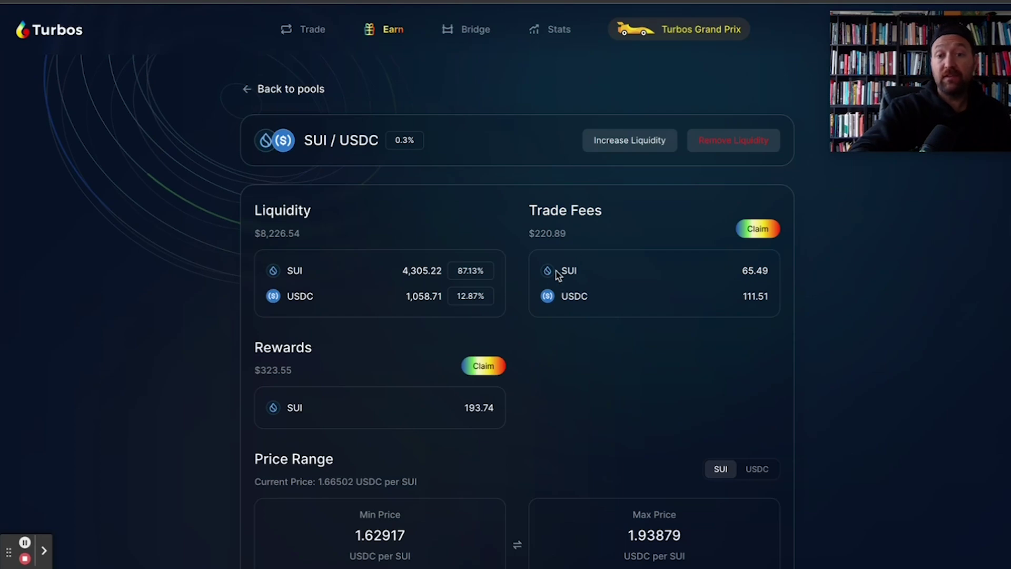
mouse_move(626, 553)
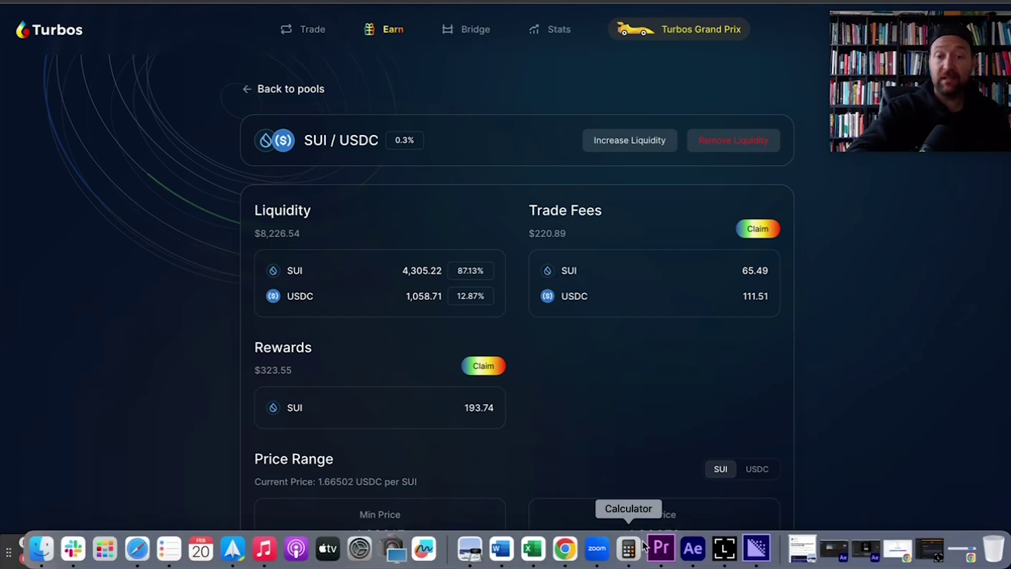
left_click(722, 550)
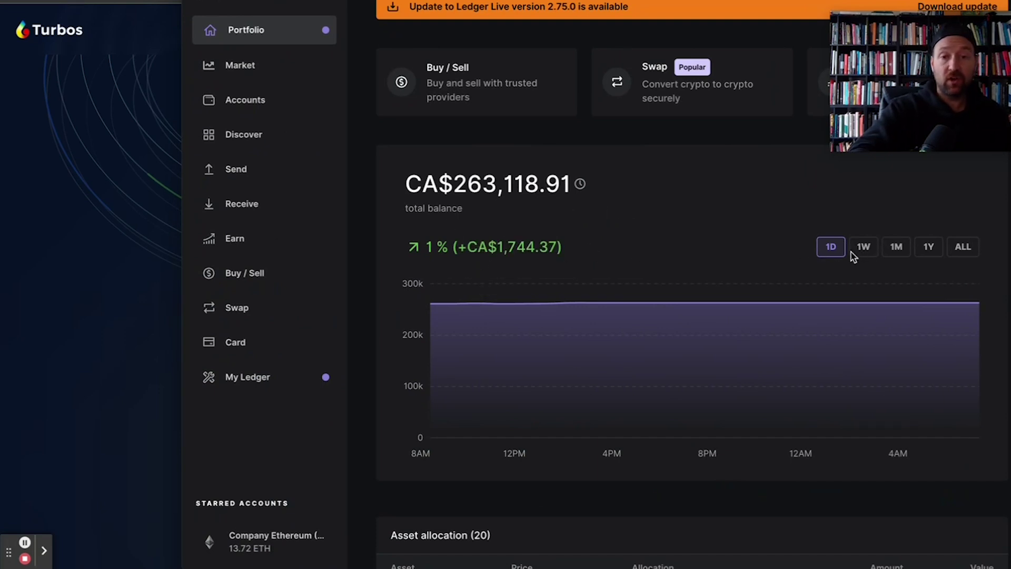
left_click(893, 249)
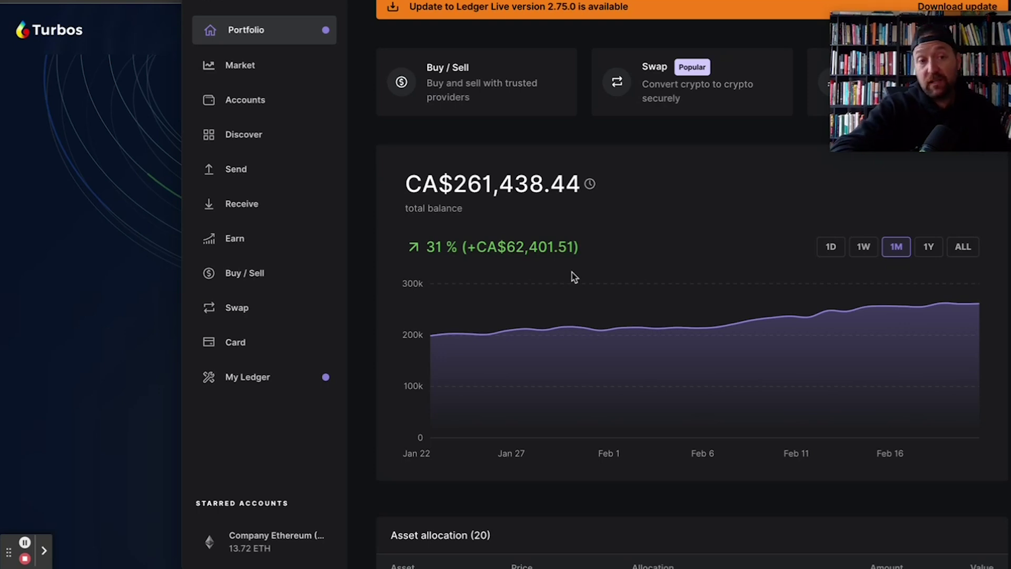
left_click(112, 251)
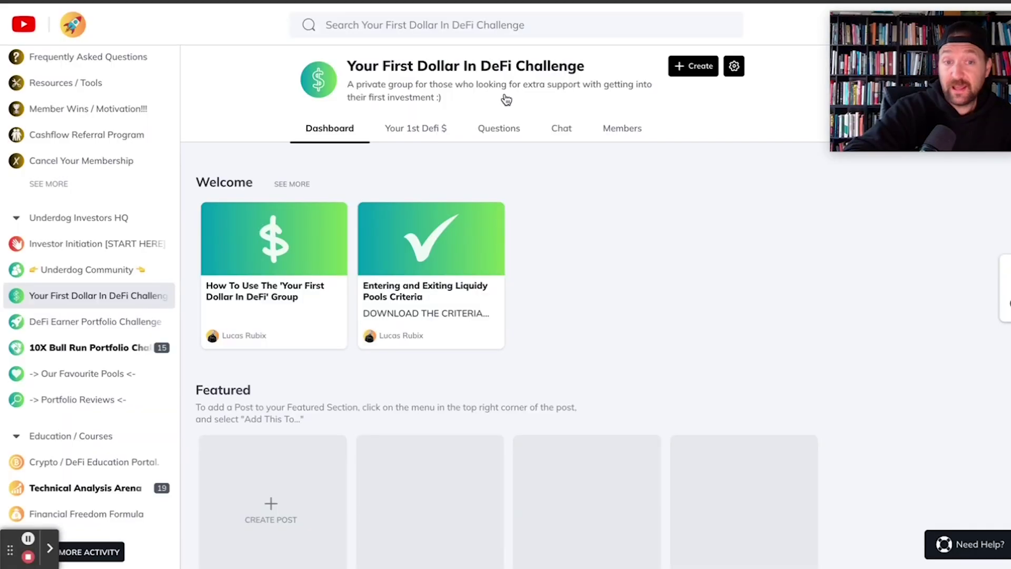
- On the community site, view the Your 1st Defi $ lessons of Your First Dollar In DeFi Challenge and browse the DeFi Earner Portfolio Challenge
scroll(158, 221, "up", 6)
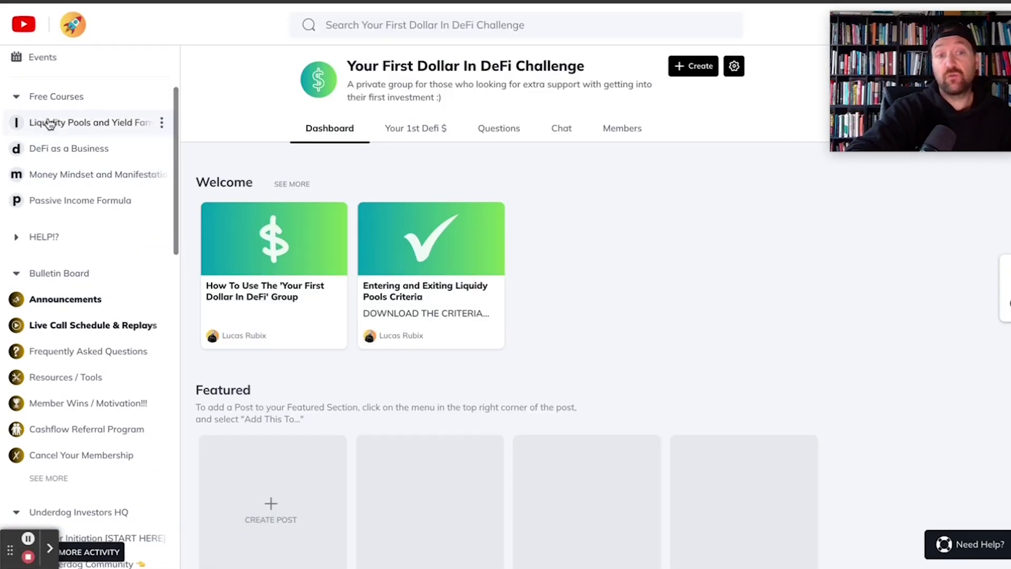
scroll(97, 241, "down", 8)
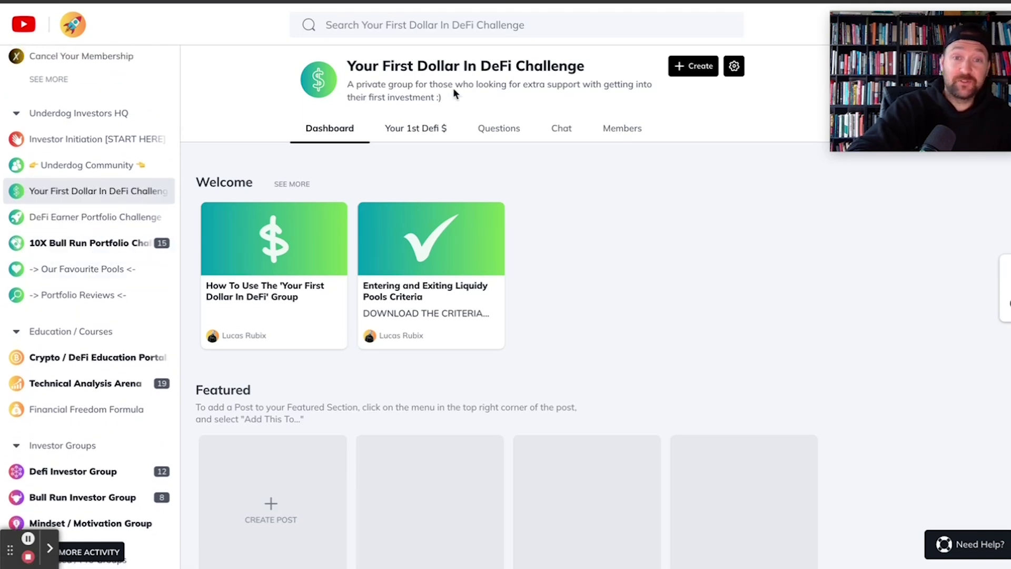
left_click(419, 129)
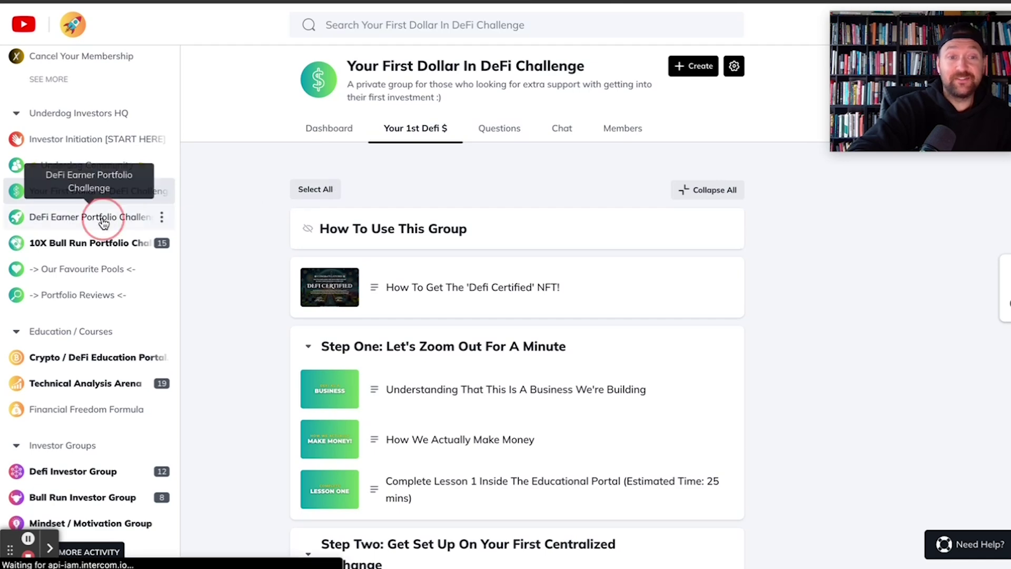
left_click(150, 216)
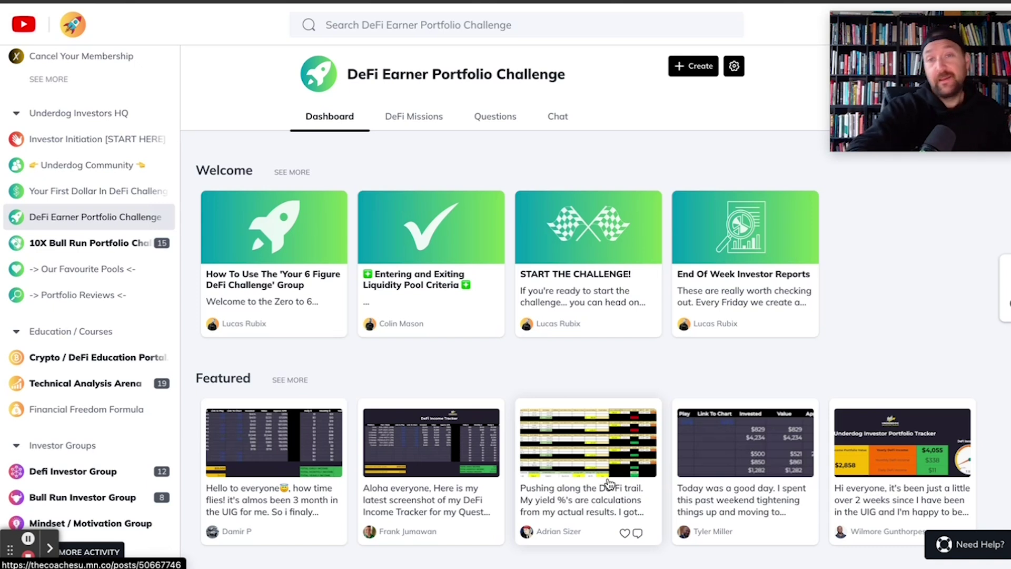
scroll(96, 409, "down", 3)
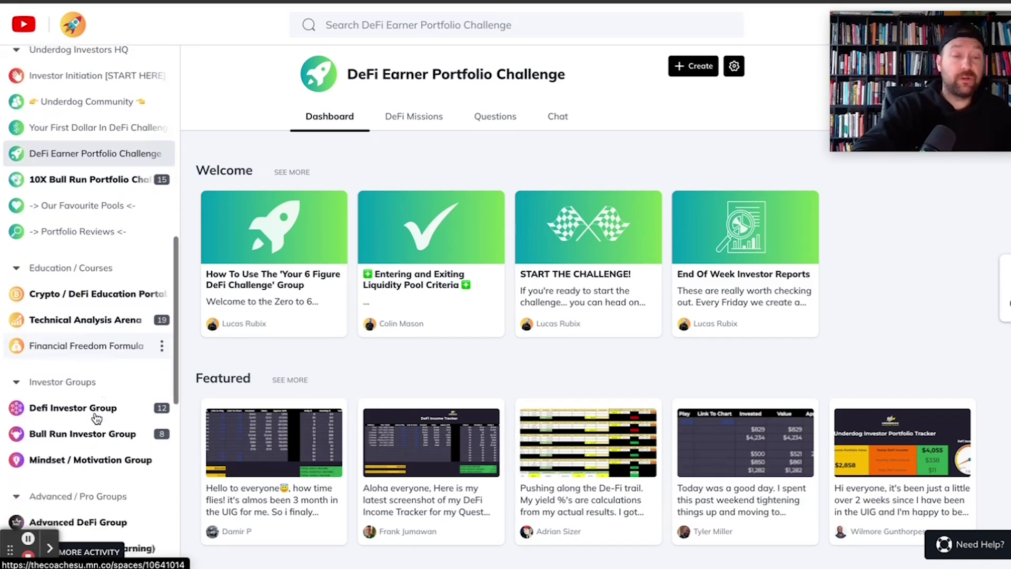